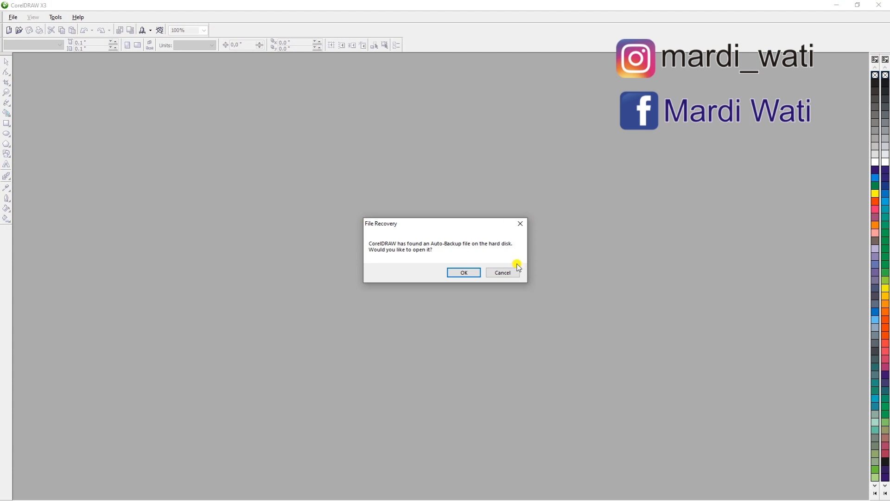
- Decline the auto-backup file recovery and start a new graphic
left_click(508, 273)
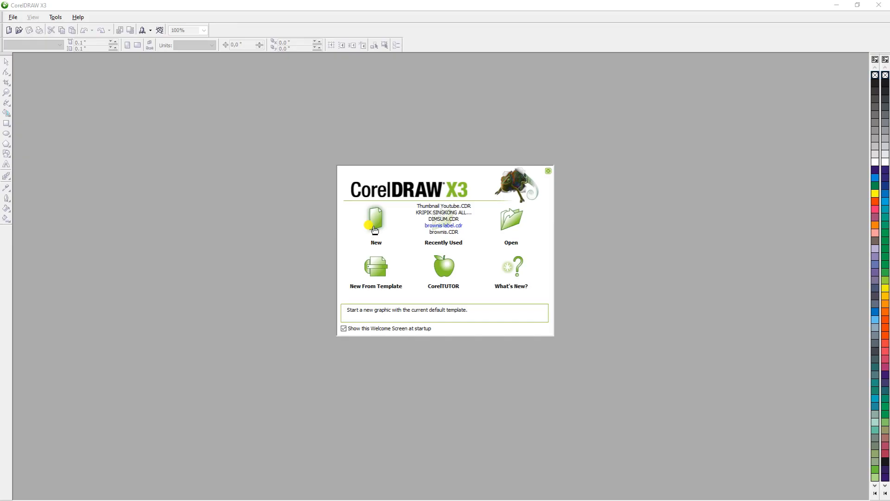
left_click(210, 185)
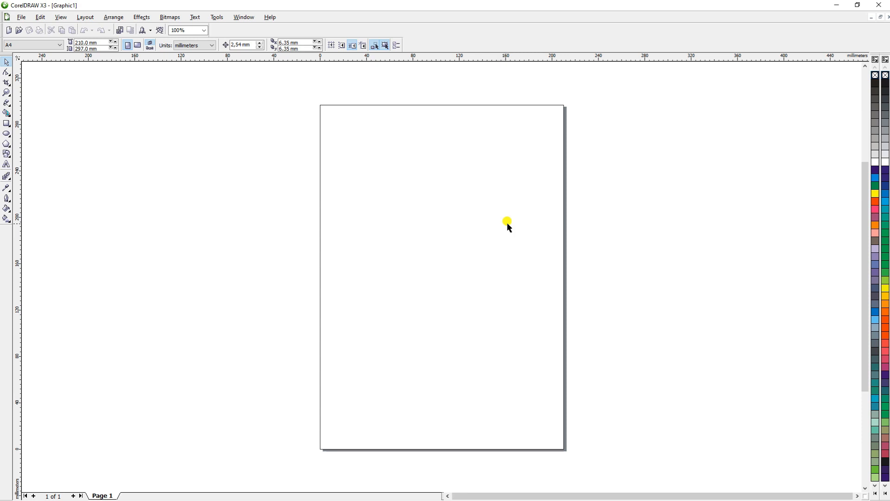
- Open the BAPPEDA drawing from the STEMPEL folder on the Data (E:) drive
left_click(19, 31)
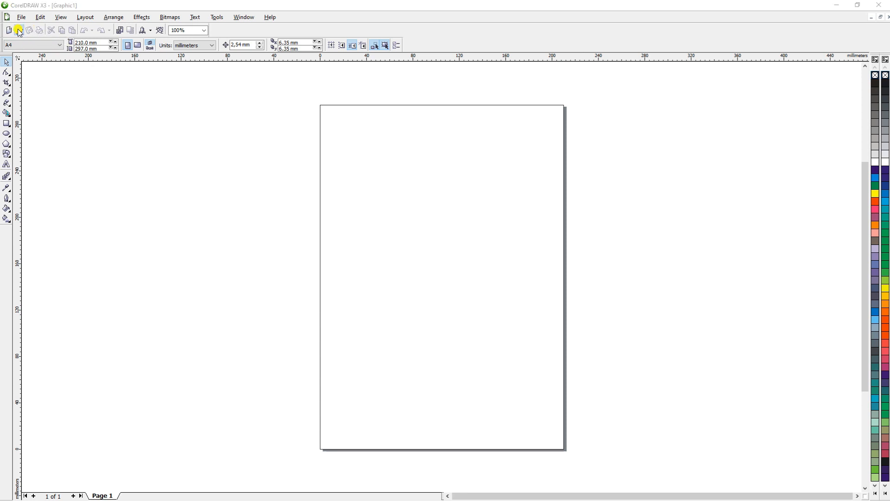
scroll(464, 218, "down", 5)
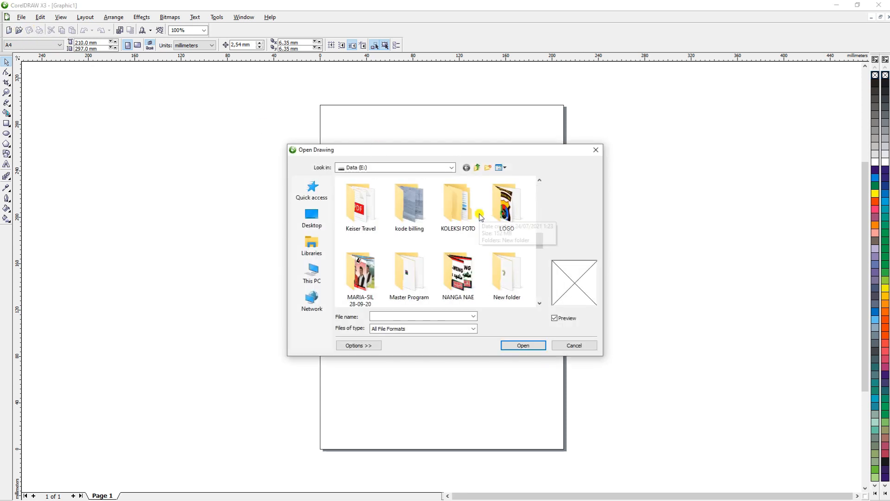
scroll(479, 217, "down", 4)
double_click(408, 278)
left_click(360, 252)
scroll(352, 253, "down", 6)
scroll(352, 253, "down", 3)
left_click(359, 210)
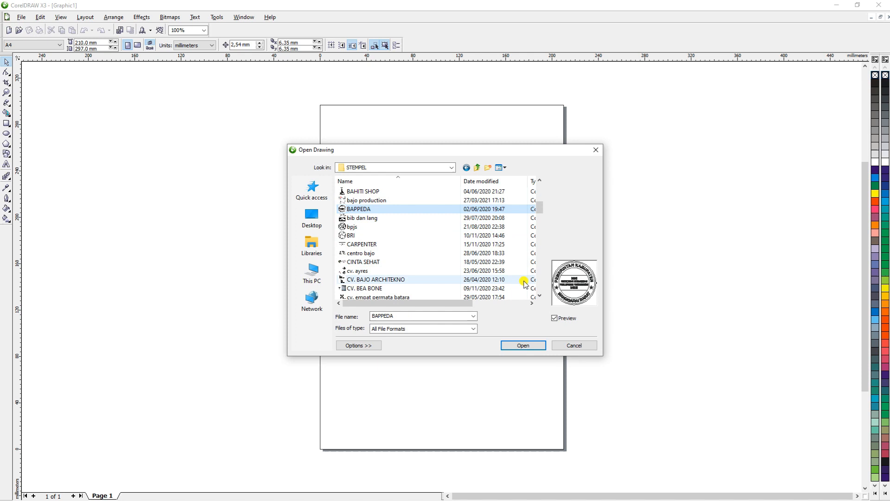
left_click(522, 345)
- Move the round reference stamp to the upper-right area of the page, centred at about X 15.9 cm, Y 24.6 cm
left_click(426, 201)
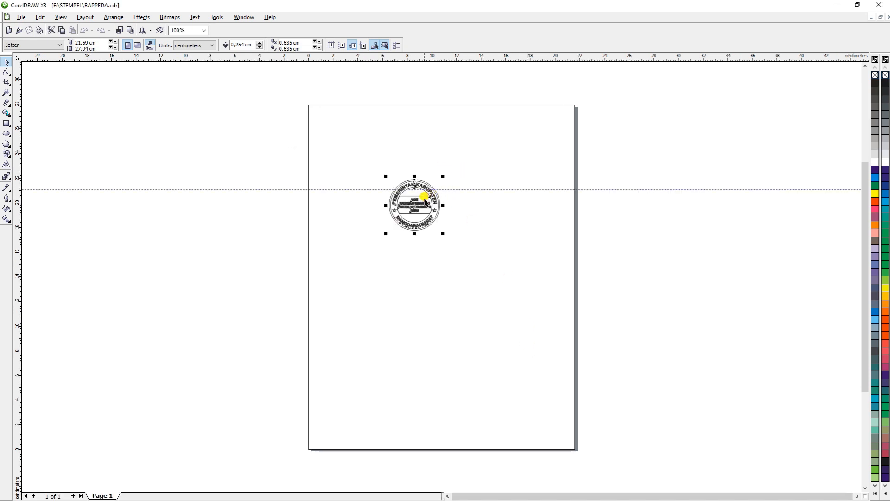
left_click(497, 179)
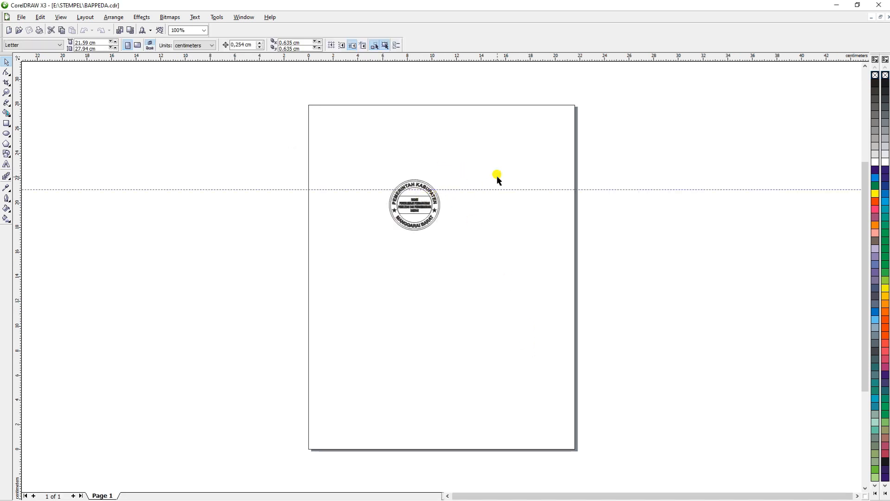
left_click(419, 204)
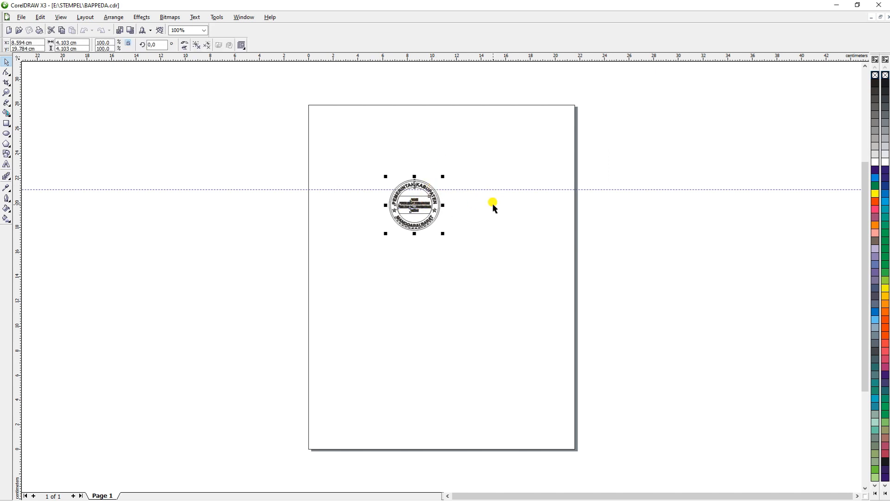
left_click_drag(400, 198, 490, 138)
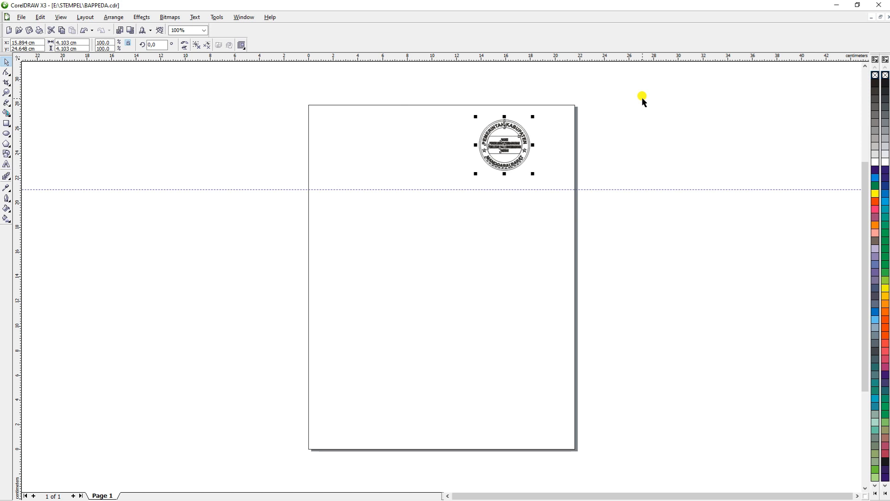
- Draw a circle about 4.83 cm in diameter in the empty area to the left of the reference stamp
key("F2")
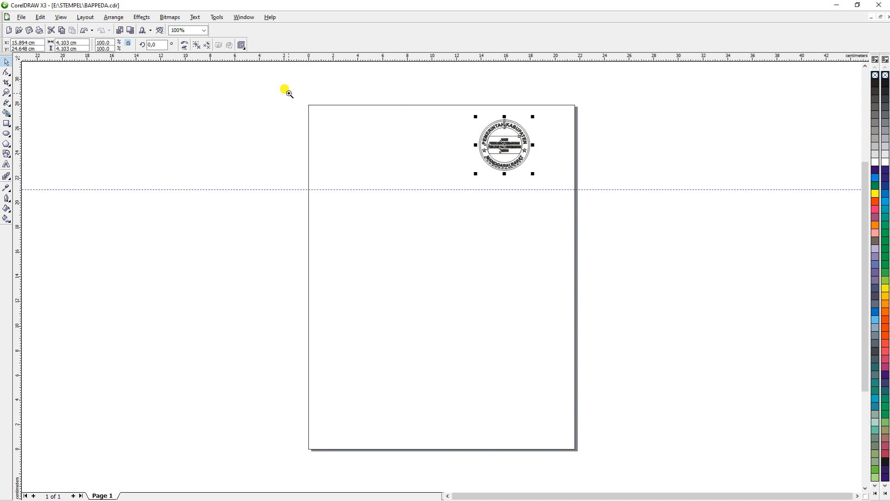
left_click_drag(285, 93, 580, 202)
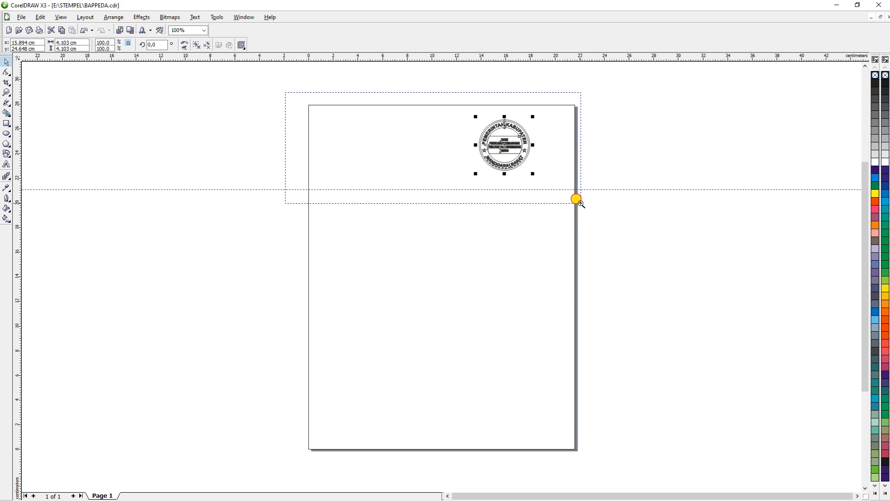
left_click_drag(581, 203, 581, 203)
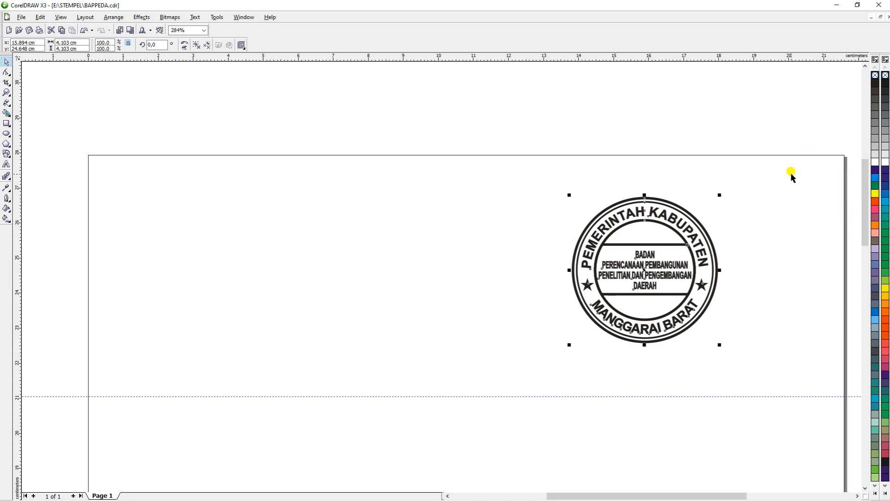
left_click(453, 96)
left_click(638, 254)
left_click(6, 136)
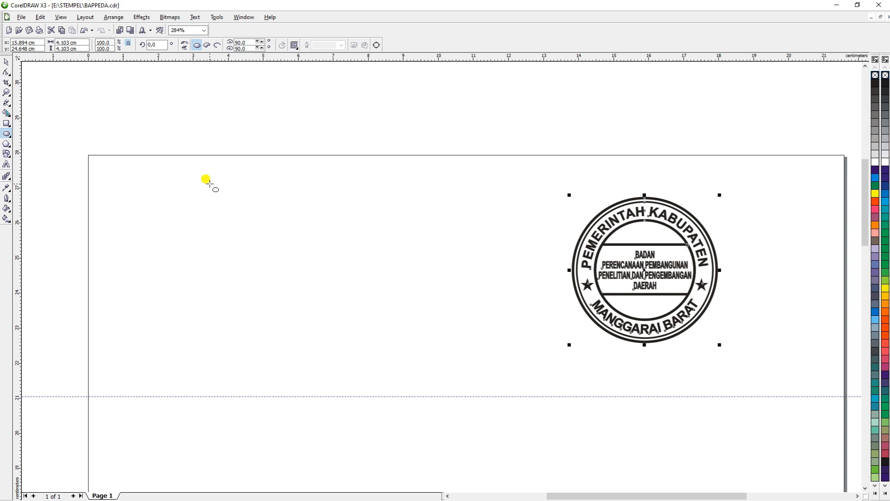
left_click_drag(209, 184, 357, 332)
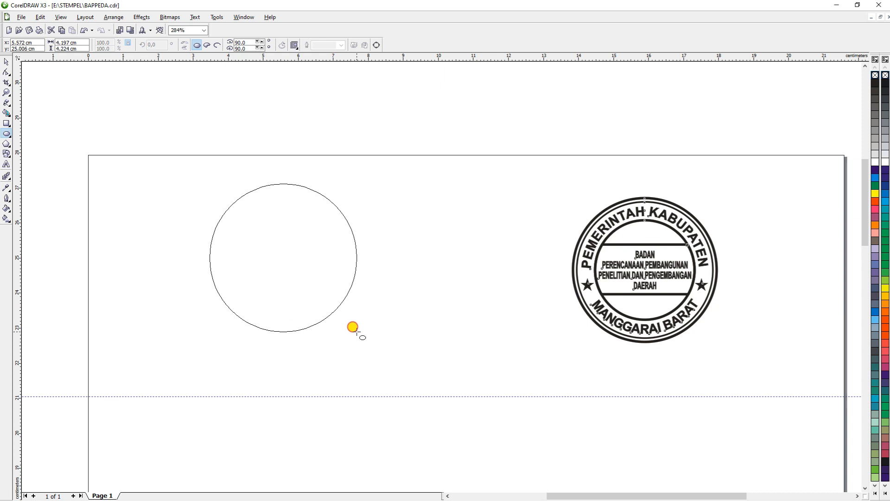
left_click_drag(356, 332, 328, 353)
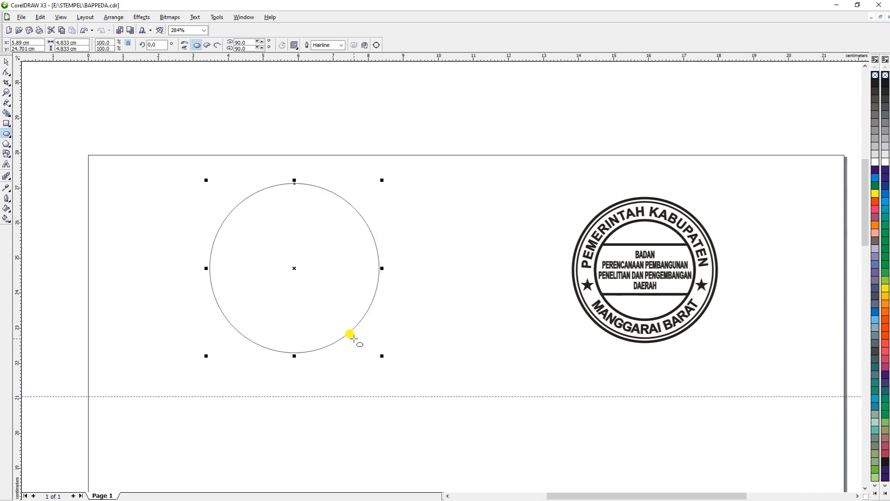
- Move the circle closer to the reference stamp and set its width and height to 4.1 cm
key("space")
left_click_drag(332, 215, 452, 238)
left_click(69, 42)
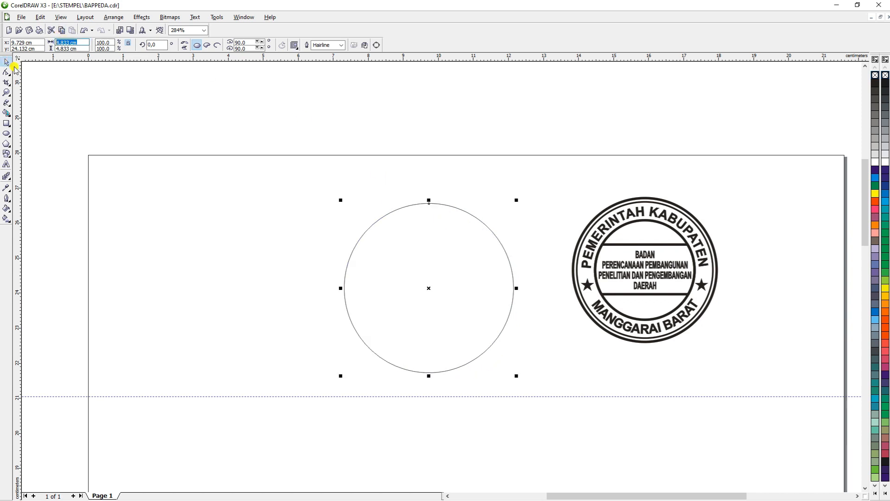
type("4.1")
key("Tab")
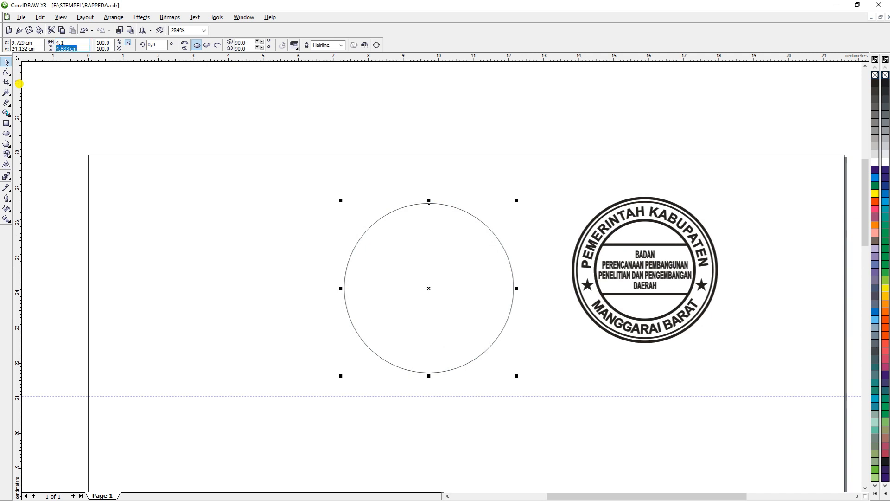
type("4.1")
left_click_drag(429, 241, 423, 295)
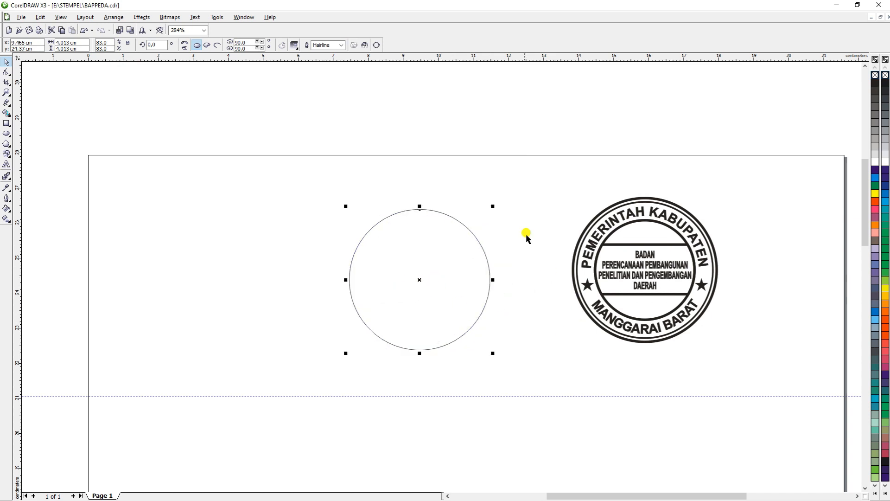
- Move the reference stamp right beside the circle and shift the circle slightly left so both sit at a similar height
left_click(526, 237)
left_click(465, 240)
left_click(628, 195)
left_click(629, 198)
left_click_drag(629, 197, 553, 206)
left_click(537, 159)
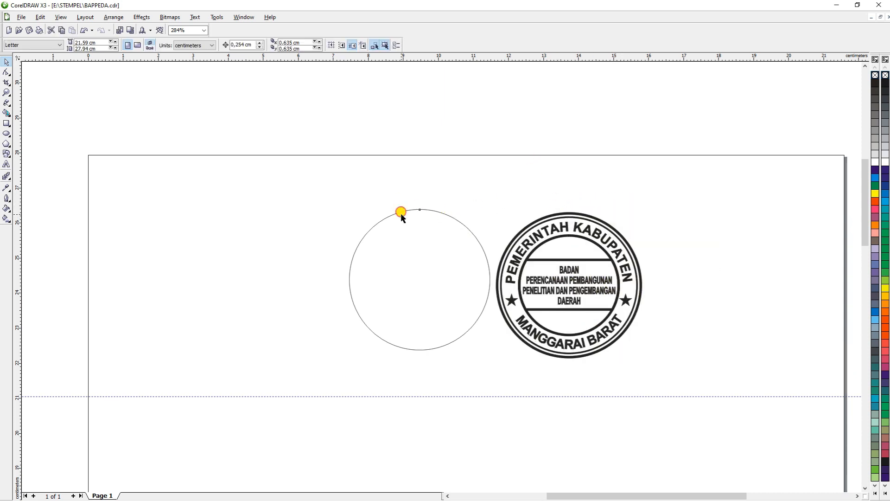
left_click(402, 211)
left_click_drag(427, 207, 423, 216)
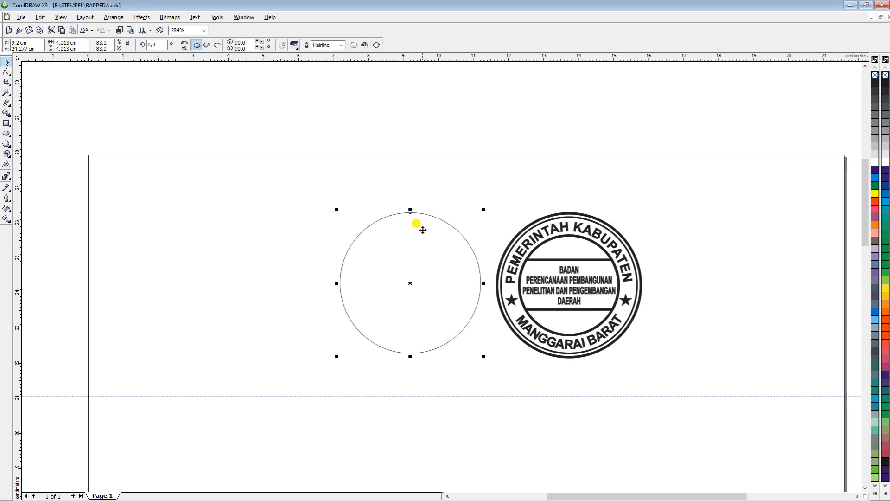
- Set the circle's outline width to 2.0 pt
key("F12")
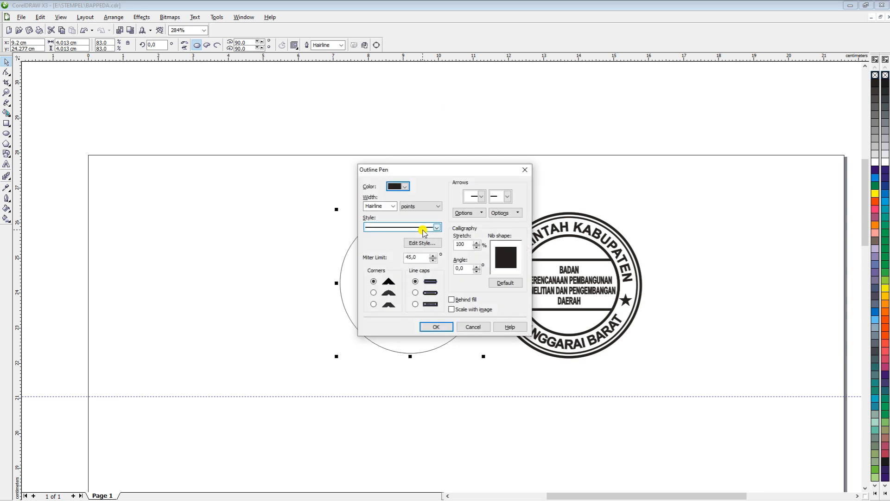
left_click(393, 206)
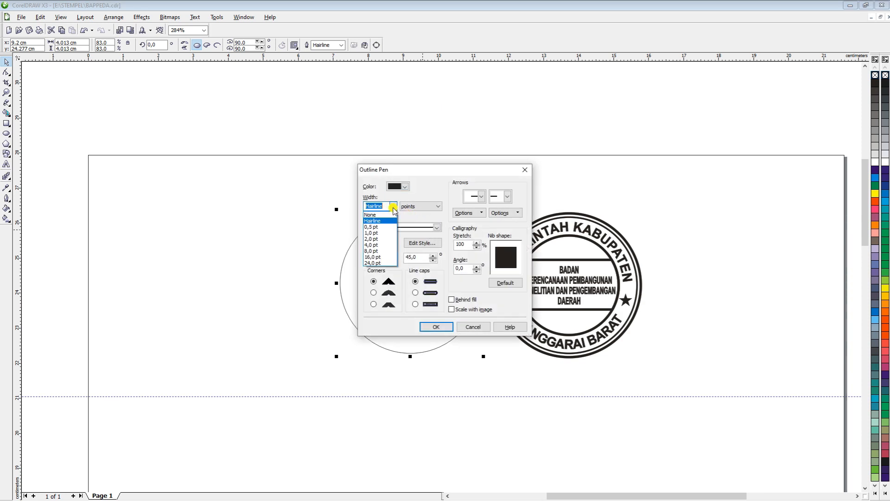
left_click(371, 239)
left_click(436, 327)
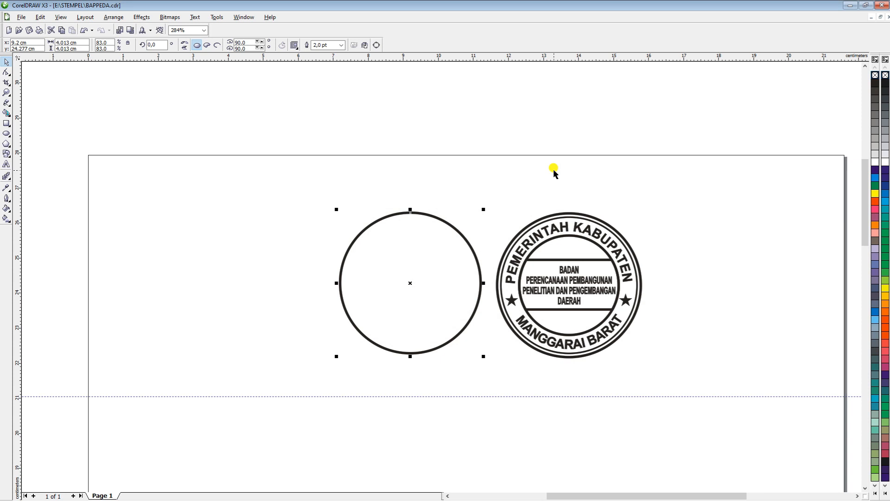
- Shift the circle slightly down and right, and create a smaller concentric copy about 3.75 cm in diameter inside it
key("F4")
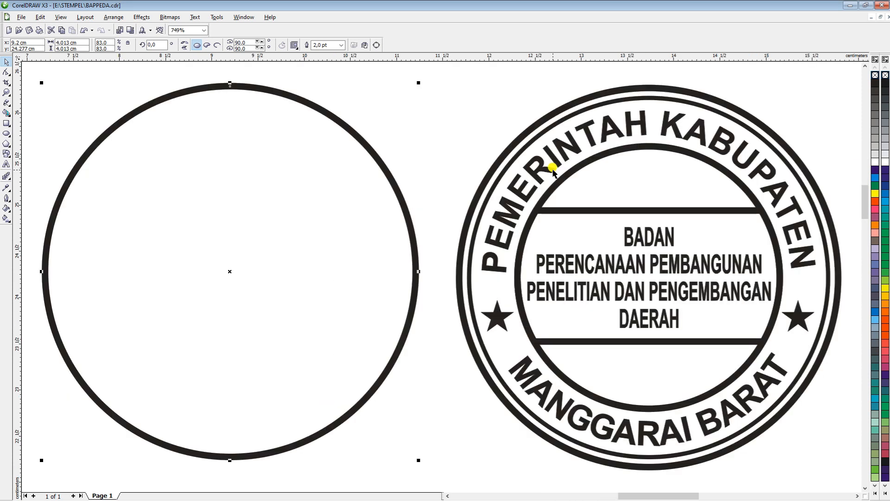
left_click(462, 104)
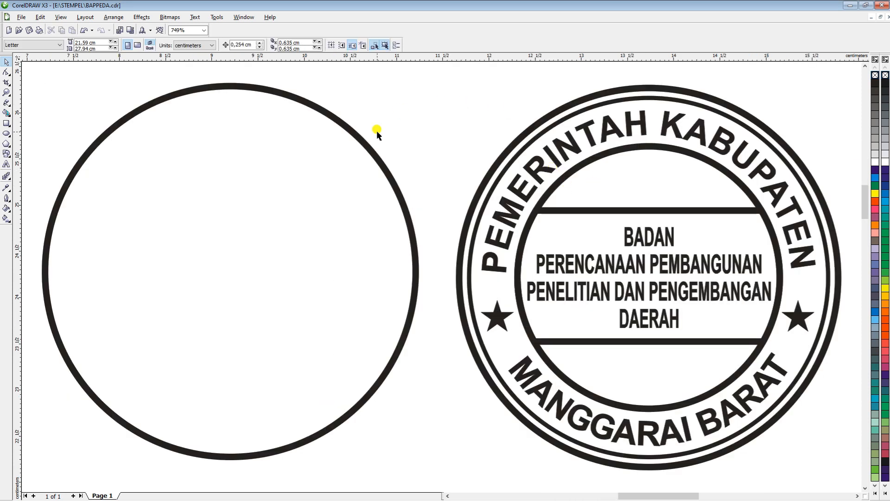
left_click(274, 93)
left_click_drag(274, 91, 286, 108)
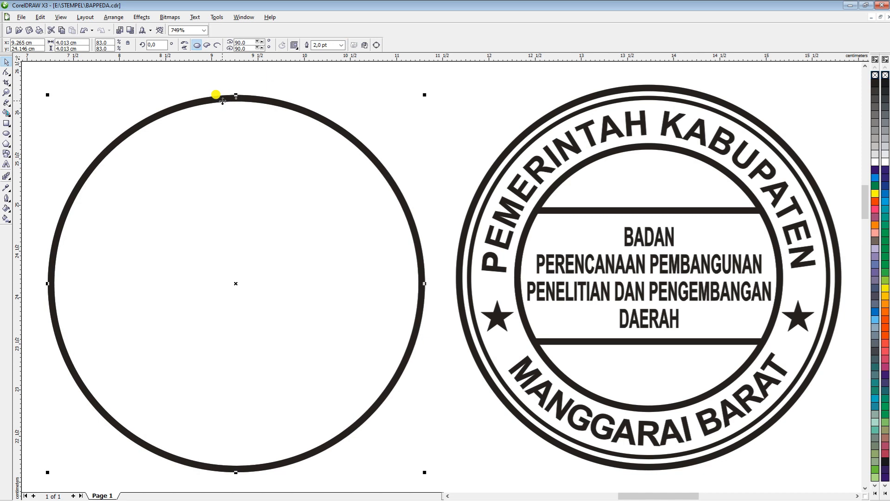
mouse_move(425, 95)
left_mouse_down()
mouse_move(408, 119)
mouse_move(427, 106)
left_mouse_up()
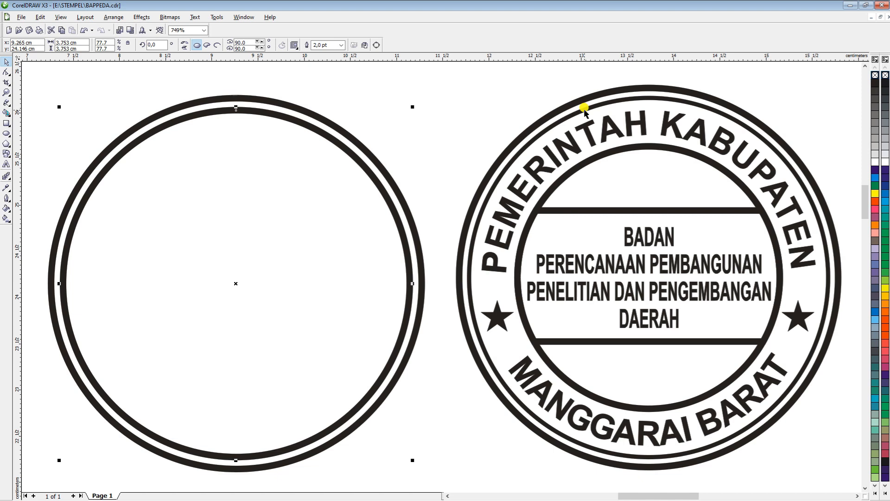
- Set the outline width of the 3.75 cm inner circle to 1.0 pt
key("F12")
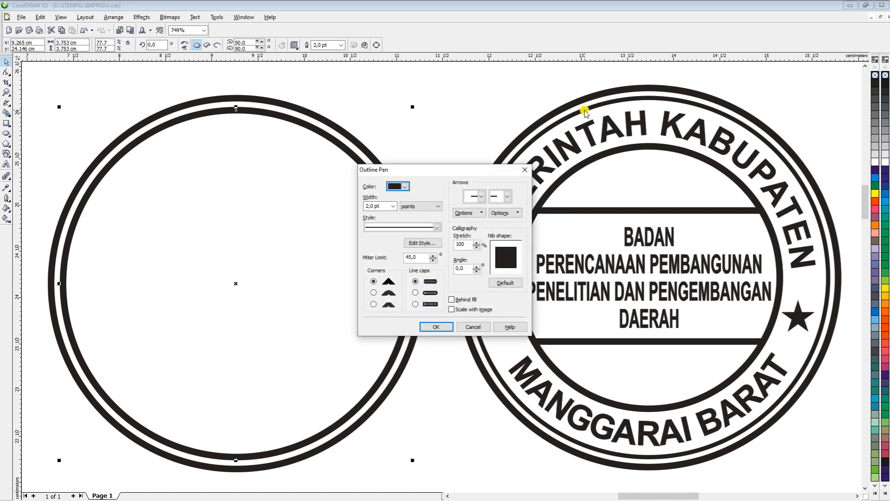
left_click(393, 206)
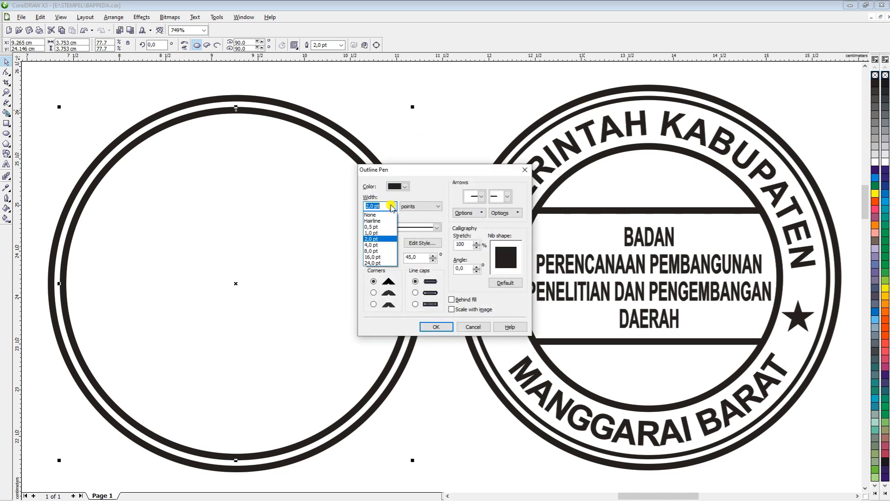
left_click(373, 232)
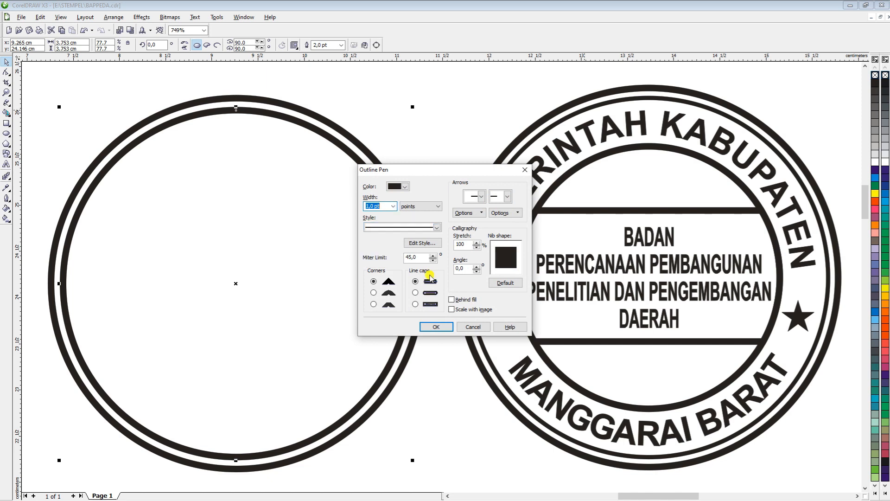
left_click(432, 326)
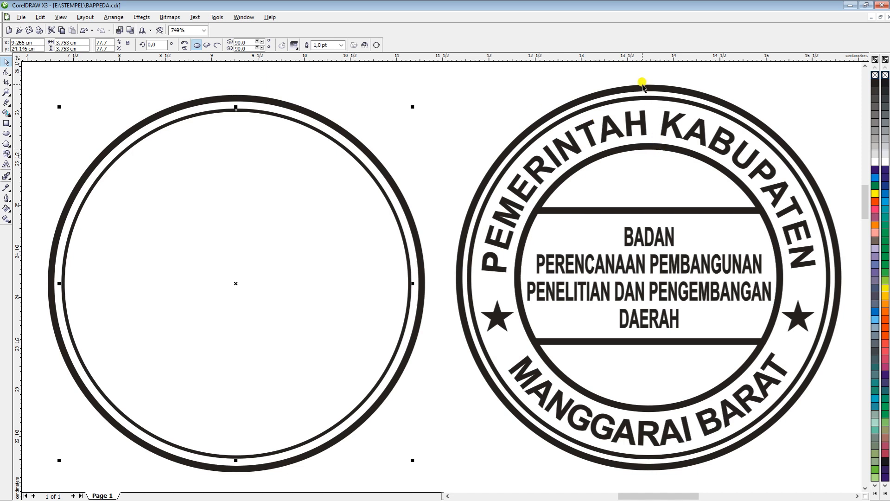
- Create another concentric copy of the thick outer circle, scaled down to about 2.59 cm in diameter
left_click(220, 98)
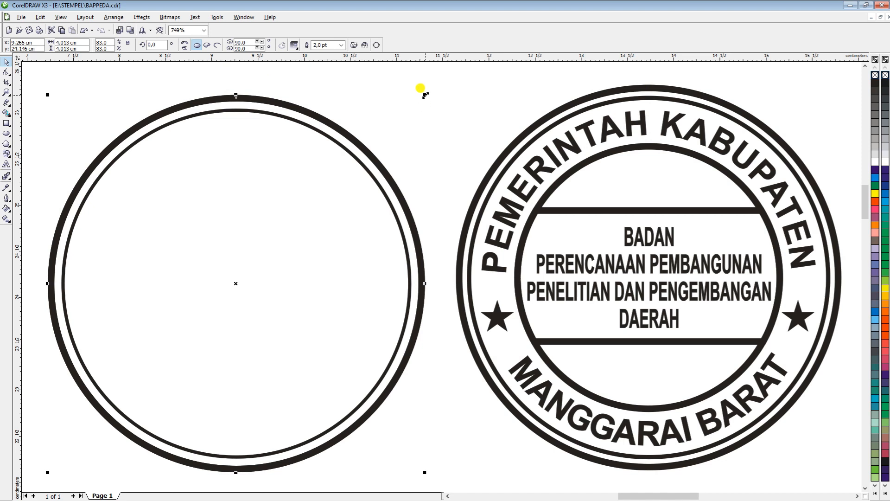
left_click_drag(425, 95, 395, 163)
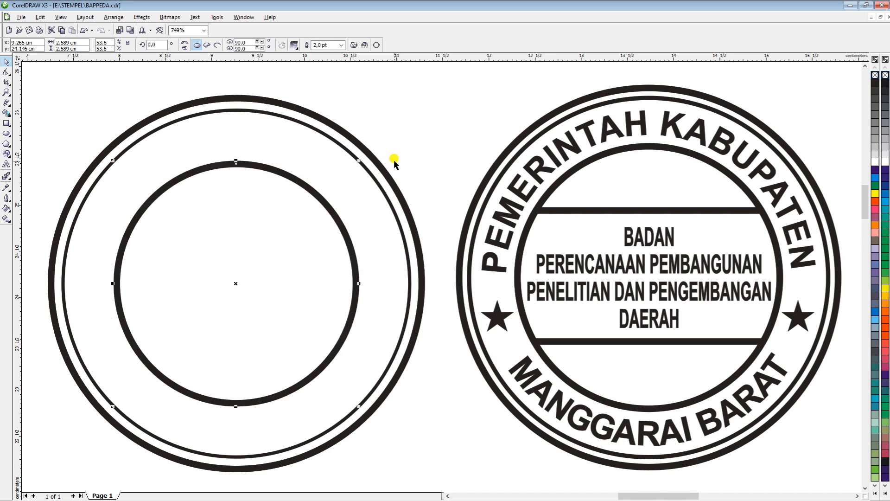
left_click(393, 156)
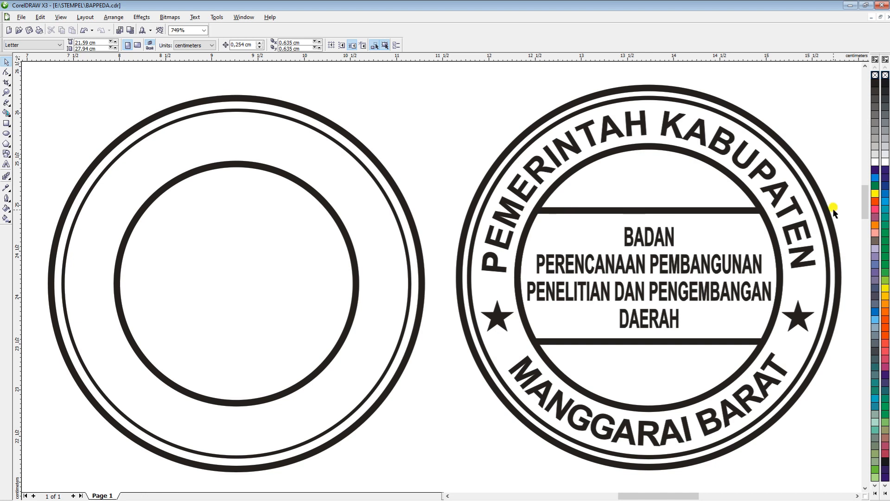
- Draw a horizontal rectangle about 3.25 × 1.25 cm across the middle of the innermost circle
left_click(5, 124)
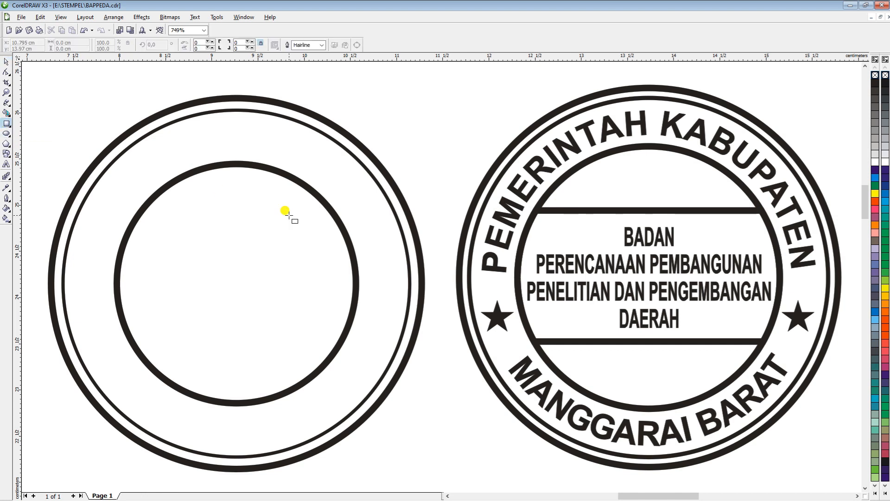
mouse_move(91, 219)
left_mouse_down()
mouse_move(168, 278)
mouse_move(398, 331)
mouse_move(358, 367)
mouse_move(395, 335)
mouse_move(378, 355)
mouse_move(388, 331)
mouse_move(387, 357)
mouse_move(375, 369)
mouse_move(245, 325)
mouse_move(376, 309)
mouse_move(391, 333)
left_mouse_up()
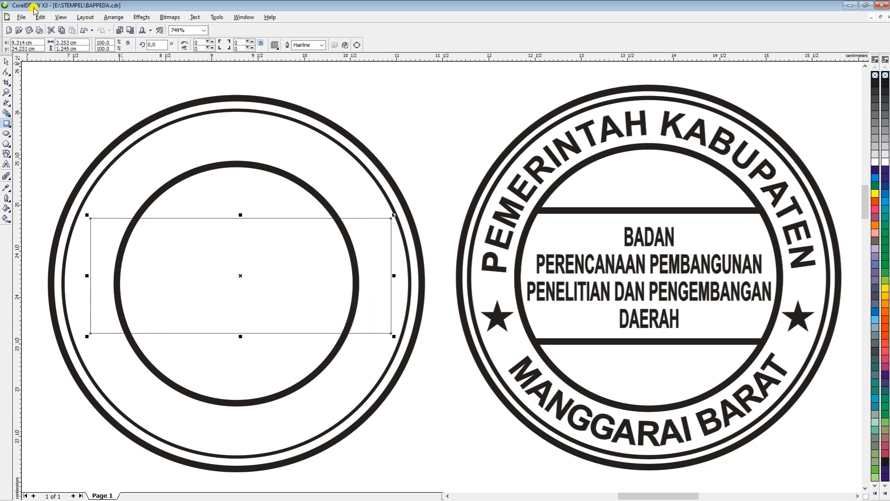
left_click(6, 62)
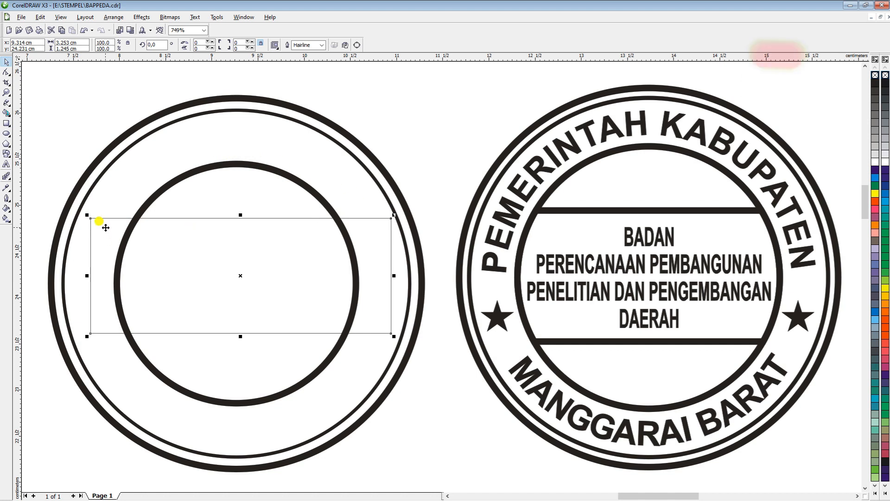
- Align the rectangle and the innermost circle on their horizontal and vertical centers
left_click(235, 163, "shift")
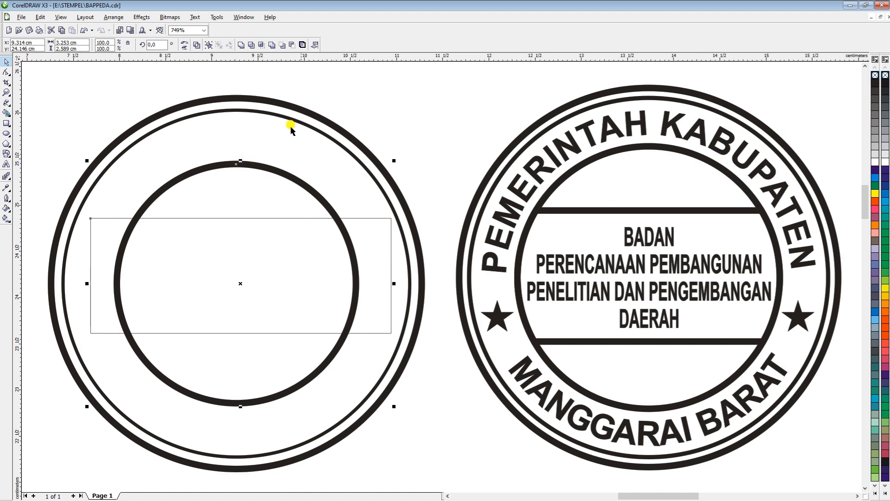
left_click(315, 44)
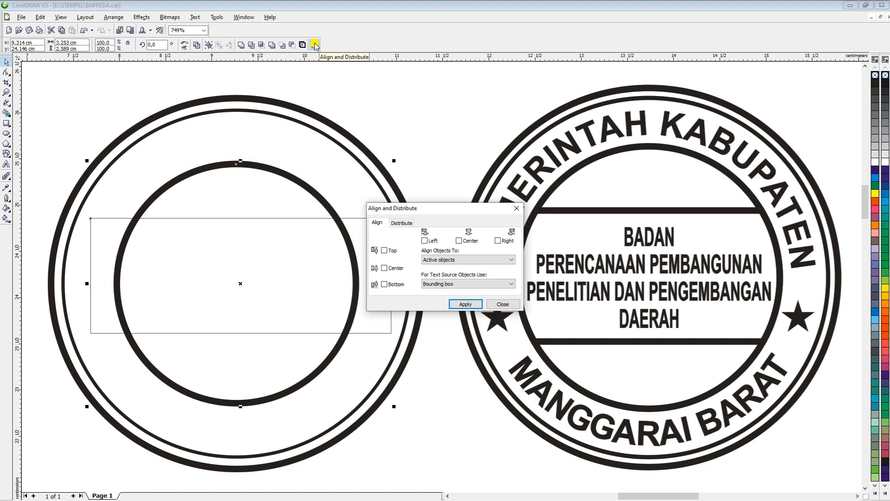
left_click(315, 45)
left_click(315, 45)
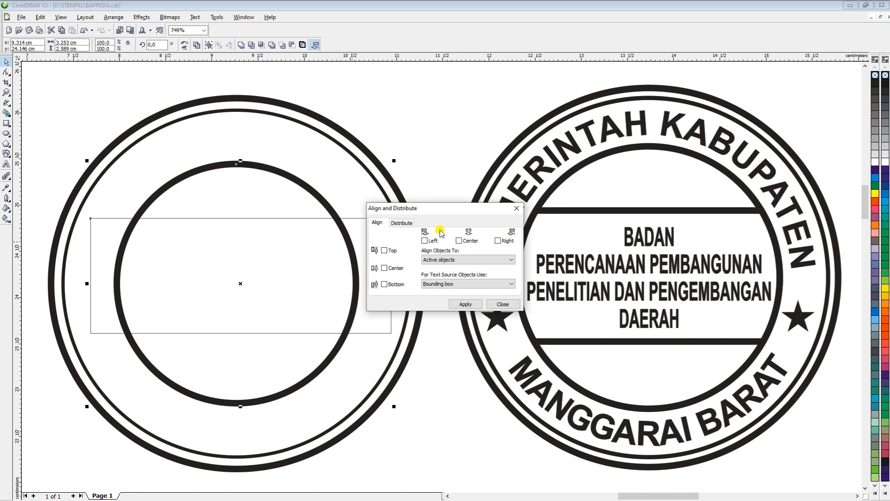
left_click(473, 241)
left_click(385, 268)
left_click(465, 304)
left_click(502, 304)
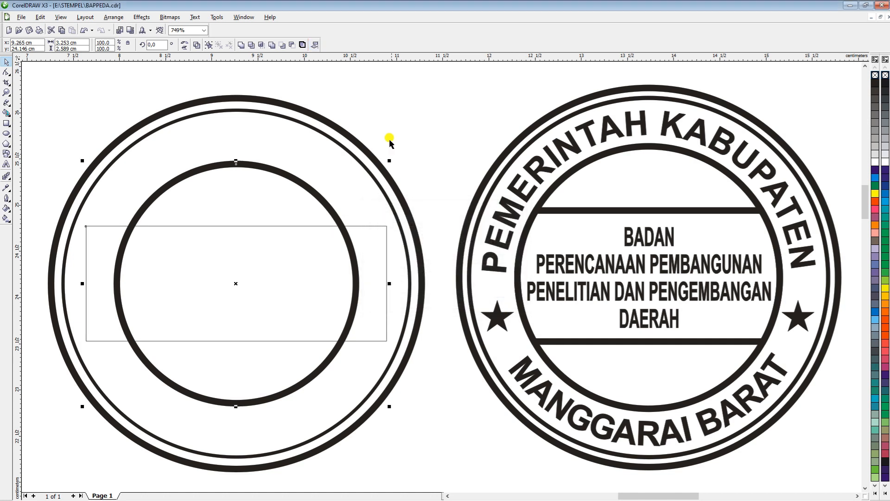
- Reselect the rectangle with the innermost circle and apply the horizontal and vertical center alignment again
left_click(199, 303)
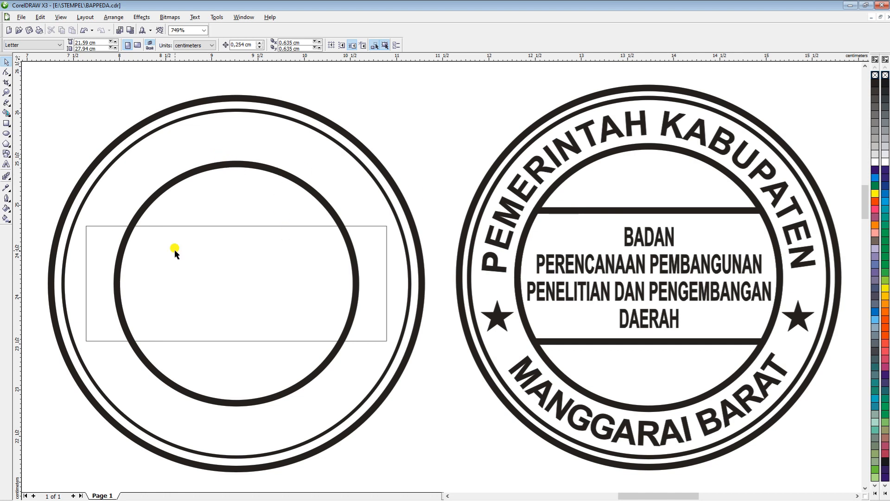
left_click(171, 227)
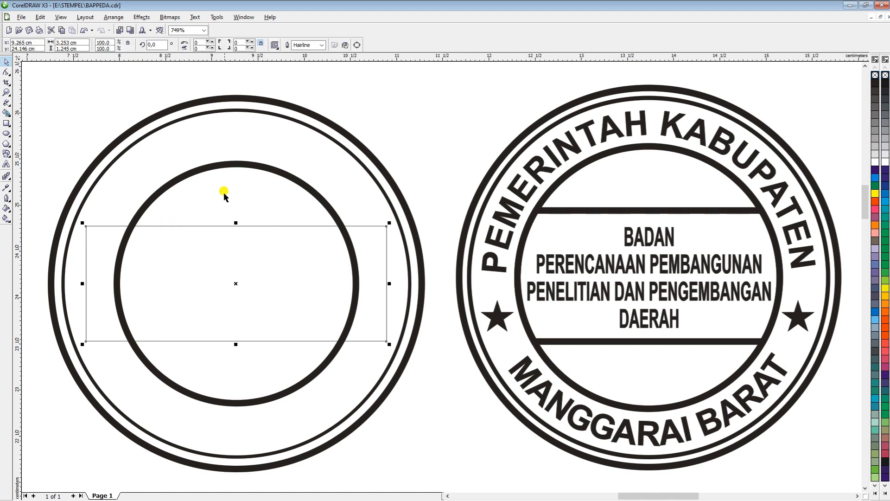
left_click(230, 164, "shift")
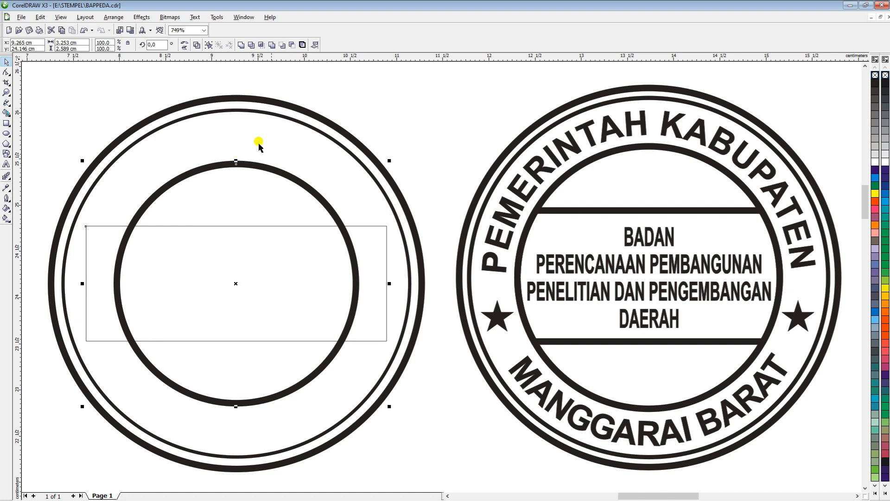
left_click(318, 46)
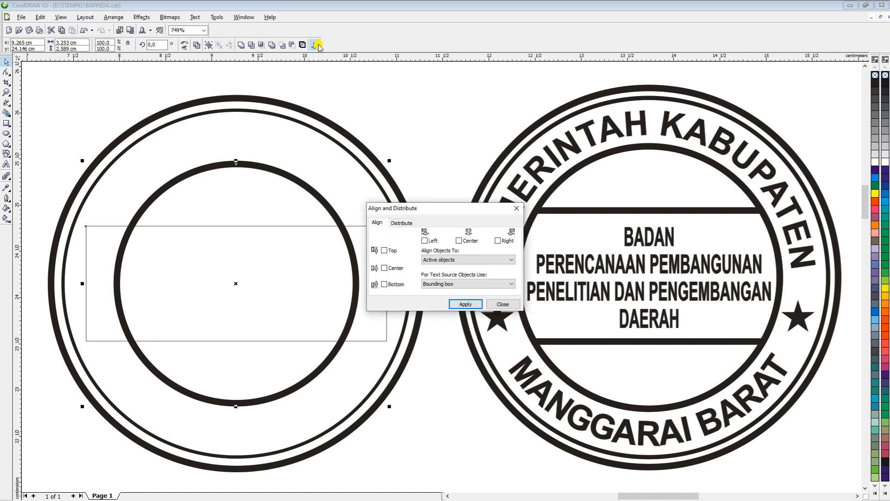
left_click(472, 242)
left_click(396, 268)
left_click(476, 305)
left_click(502, 304)
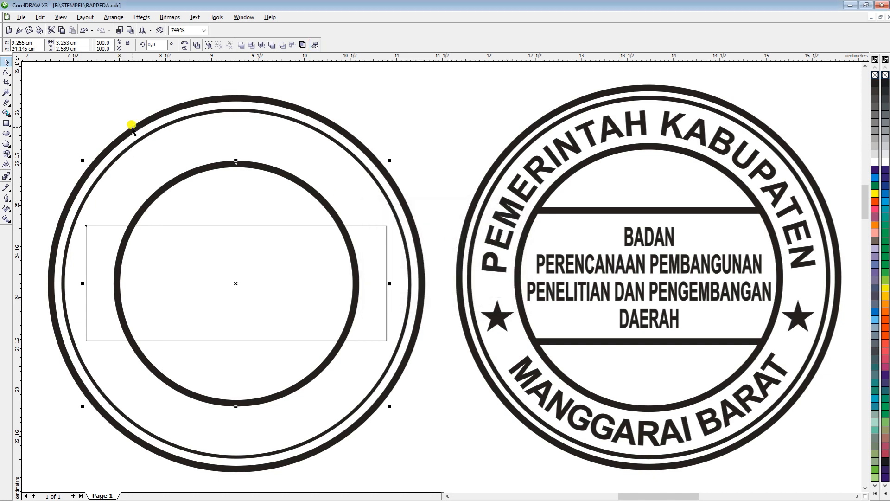
- Intersect the rectangle with the innermost circle to form the central band, and delete the original rectangle
left_click(262, 45)
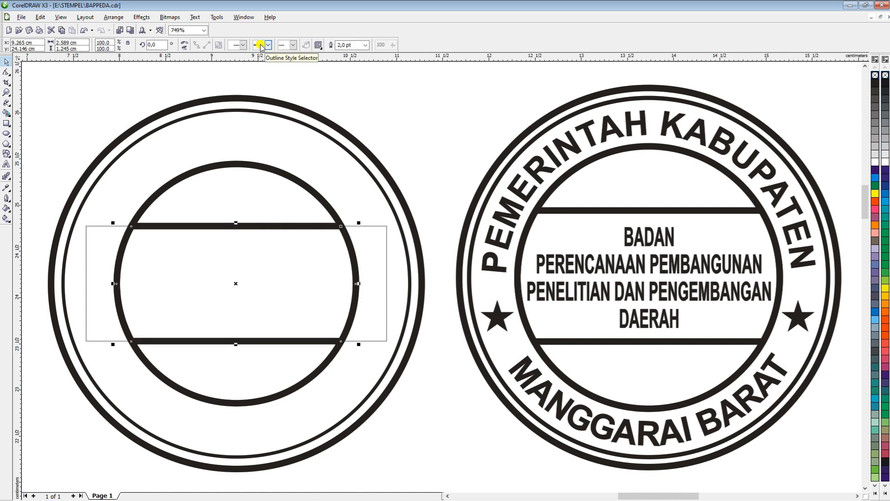
left_click(87, 225)
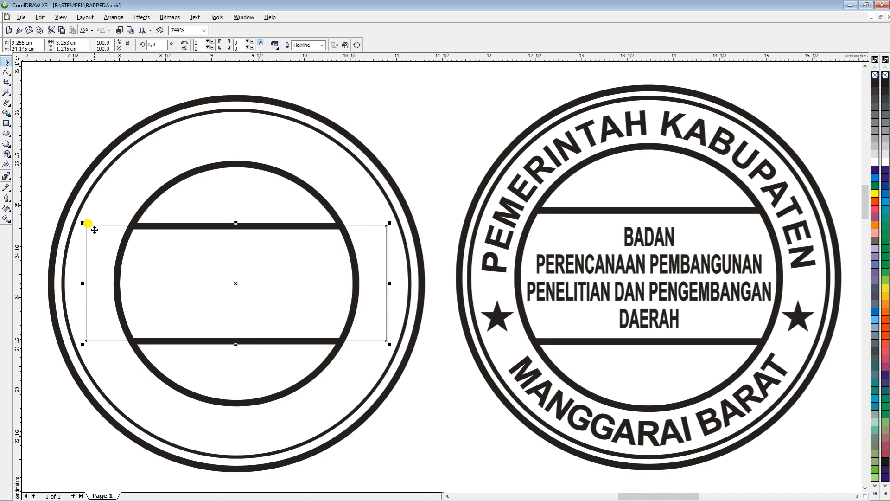
key("Delete")
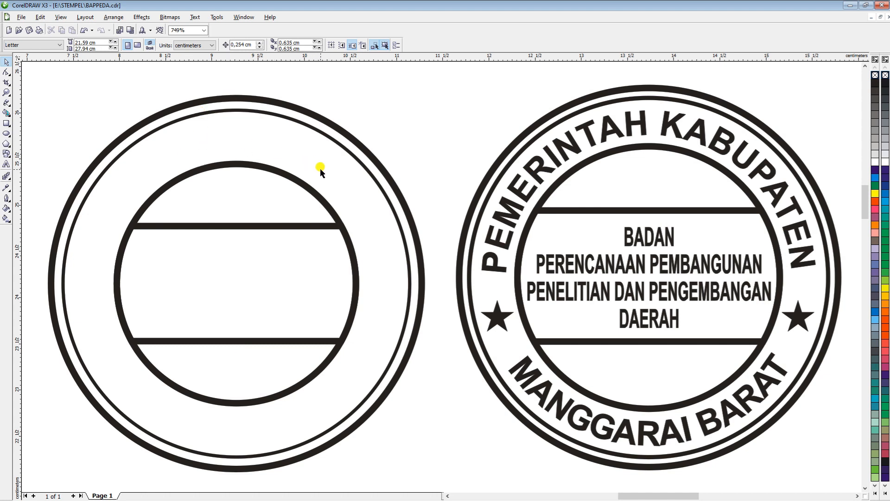
- Create a concentric copy of the thin 1.0 pt circle, about 3.19 cm in diameter, and set its outline width to Hairline
left_click(200, 115)
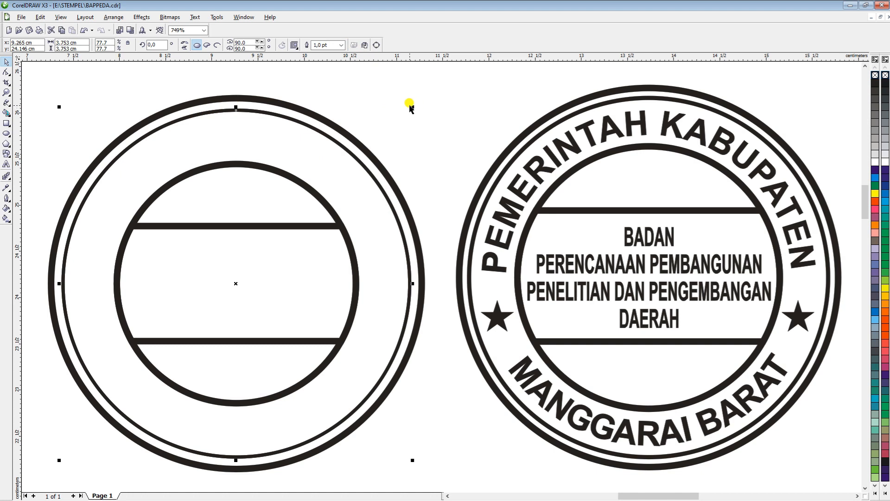
left_click_drag(411, 108, 409, 133)
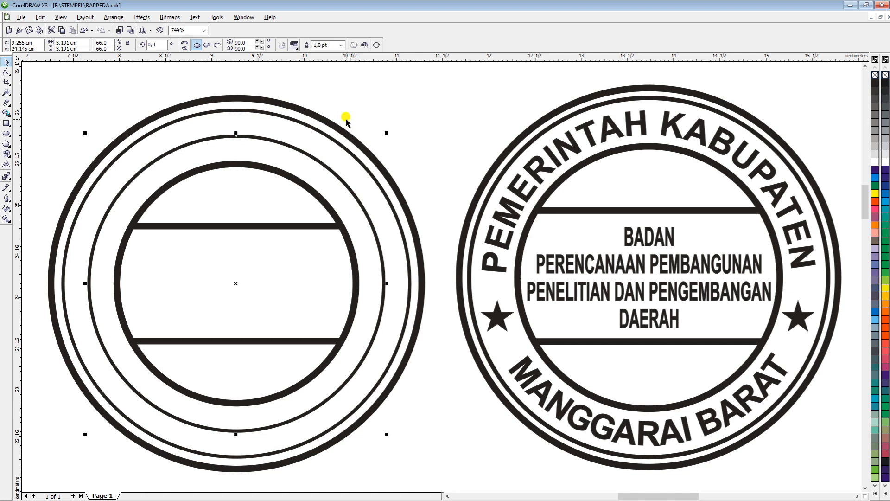
key("F12")
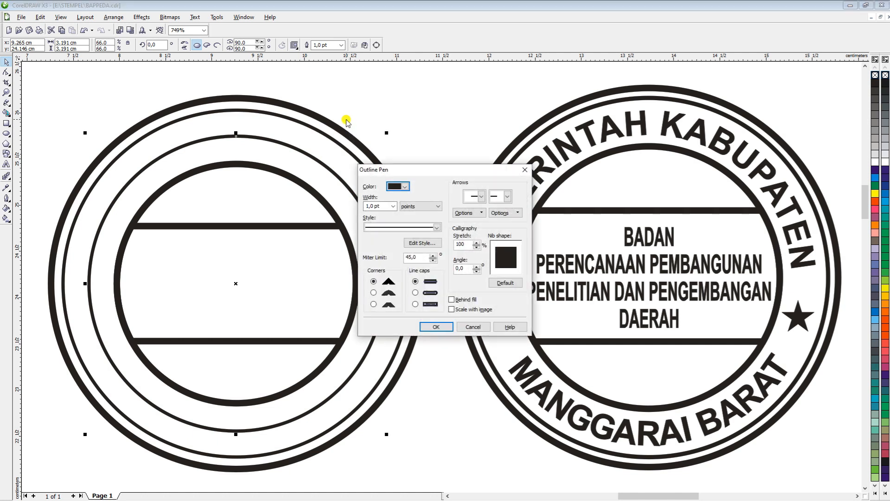
left_click(392, 206)
left_click(374, 221)
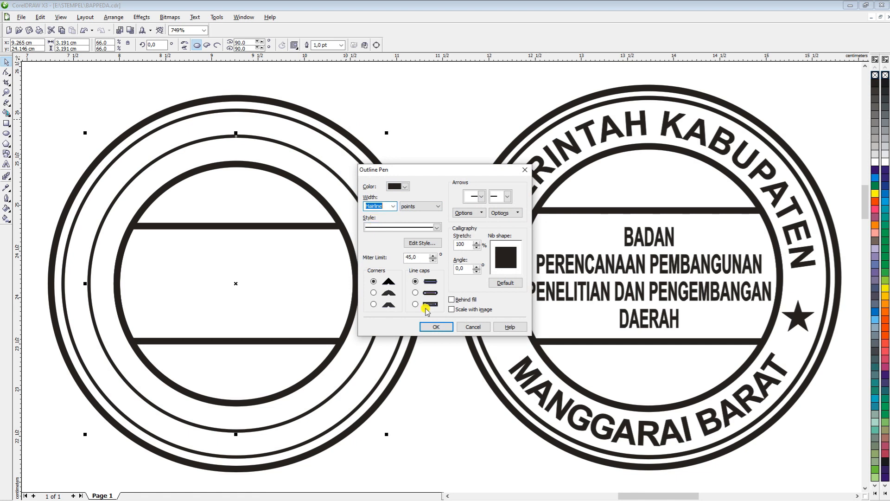
left_click(436, 327)
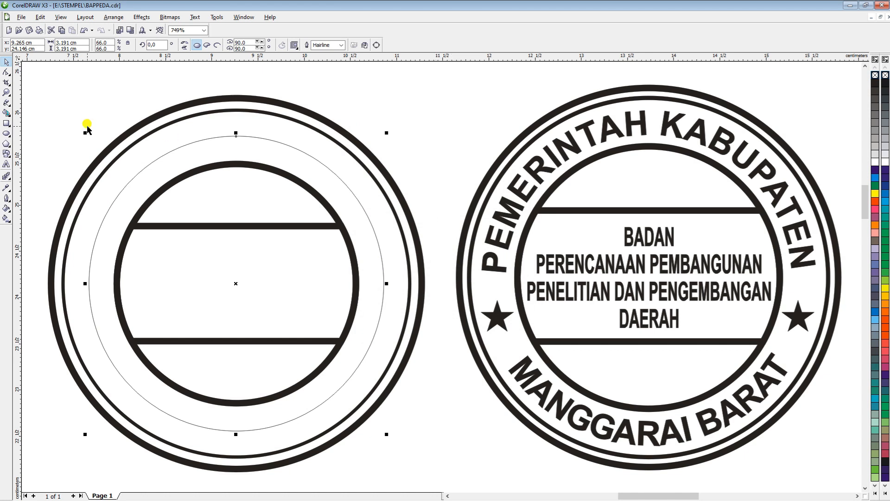
- Add 8 pt Arial text reading "PEMERINTAH KABUPATEN" in the empty space above the new stamp
left_click(6, 164)
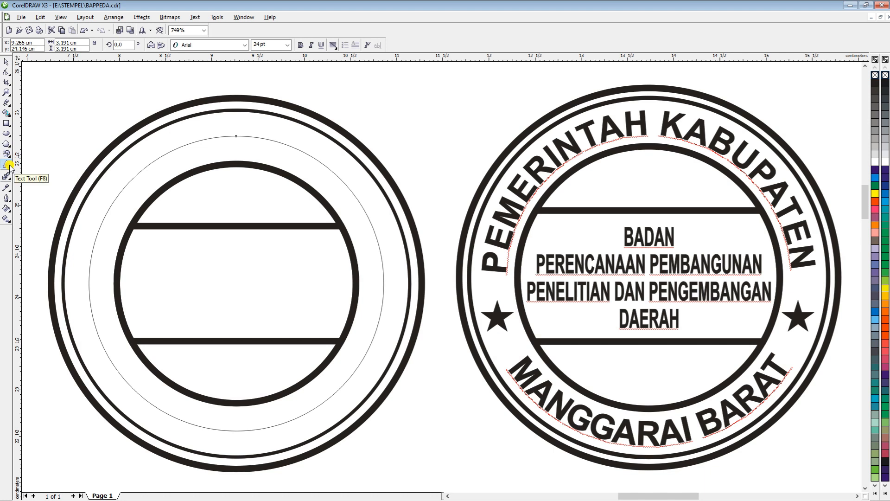
left_click(95, 77)
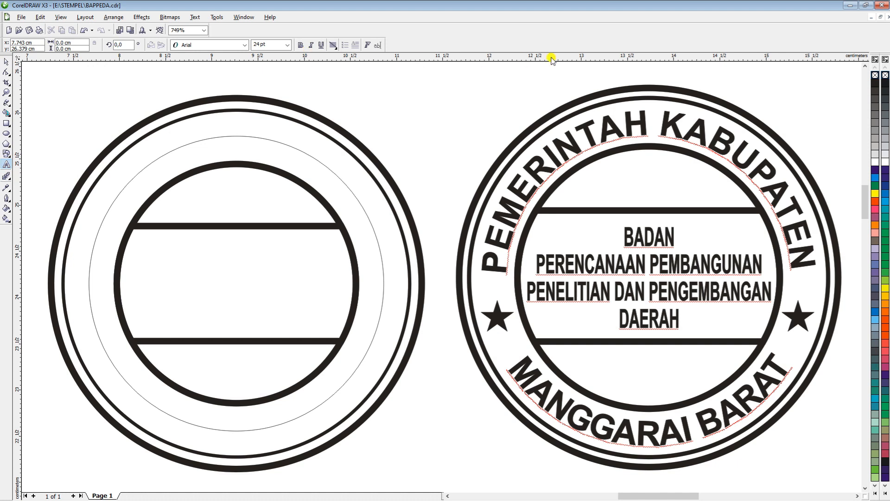
left_click(865, 66)
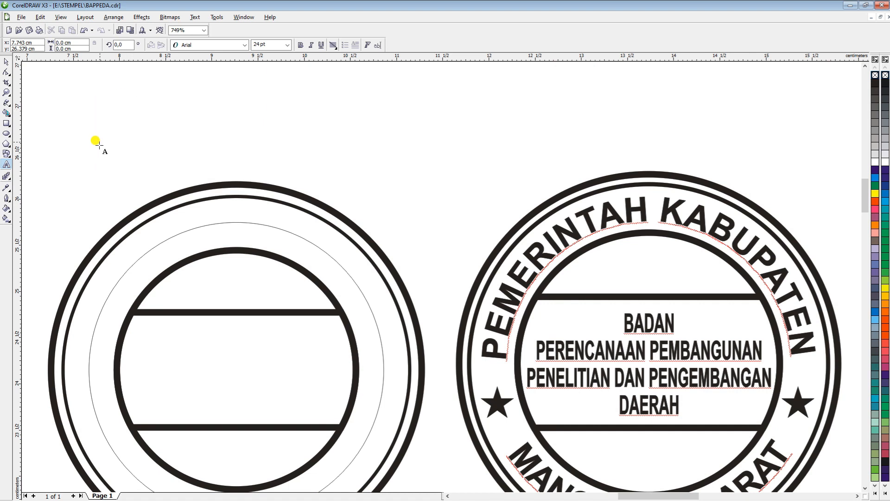
left_click(287, 45)
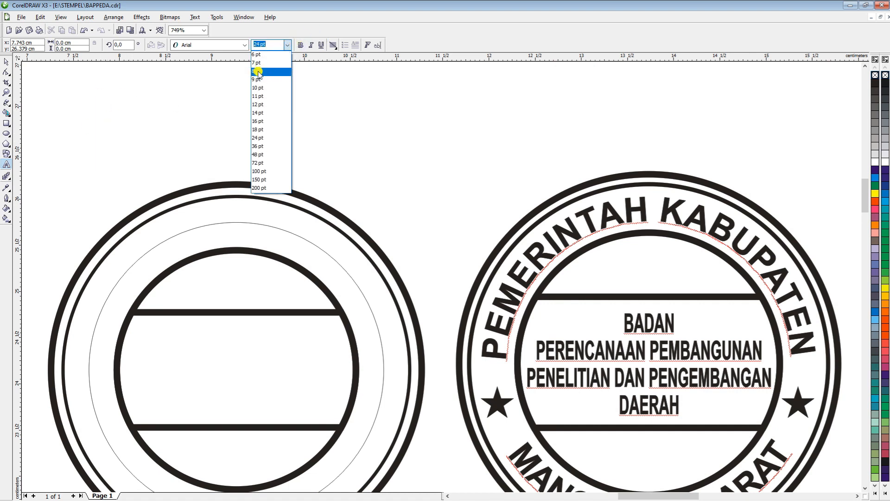
left_click(258, 73)
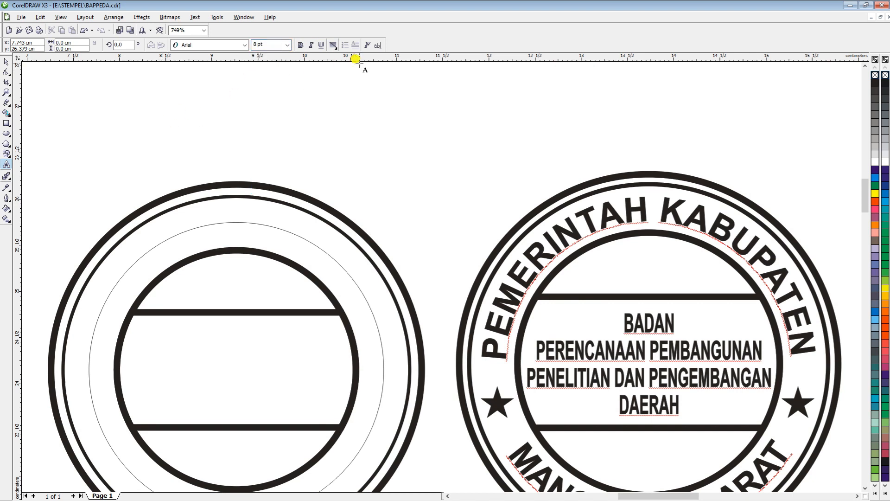
type("PEMERINTAH KABUPATEN")
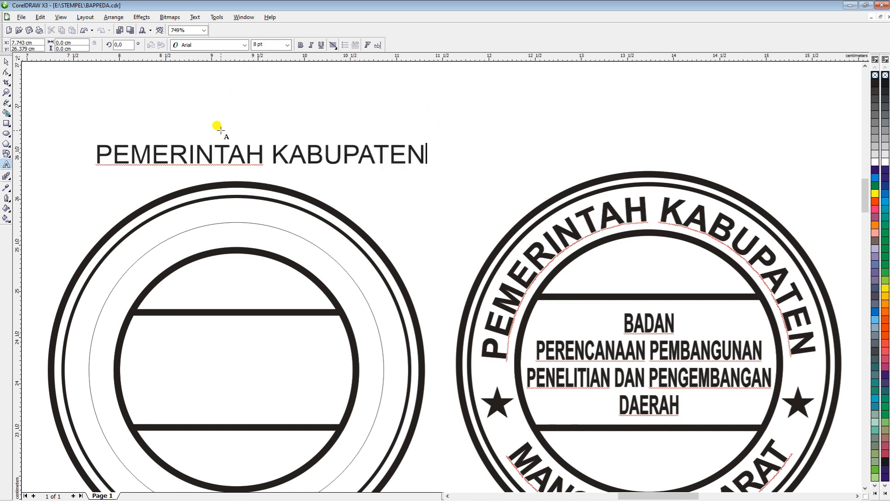
- Add two more lines to the text: "MANGGARAI BARAT" and "BADAN PERENCANAAN PEMBANGUNAN PENELITIAN DAN PENGEMBANGAN DAERAH"
key("Return")
type("MANGGARAI BARAT")
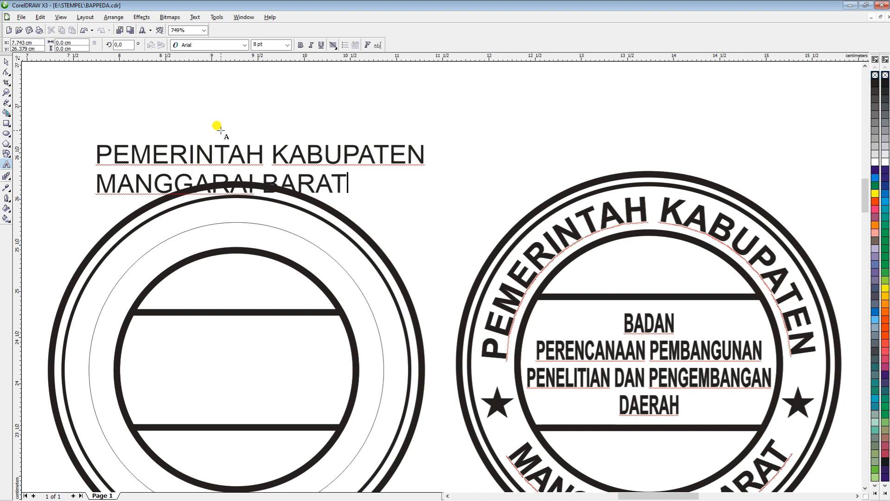
key("Return")
type("BADAN PERE")
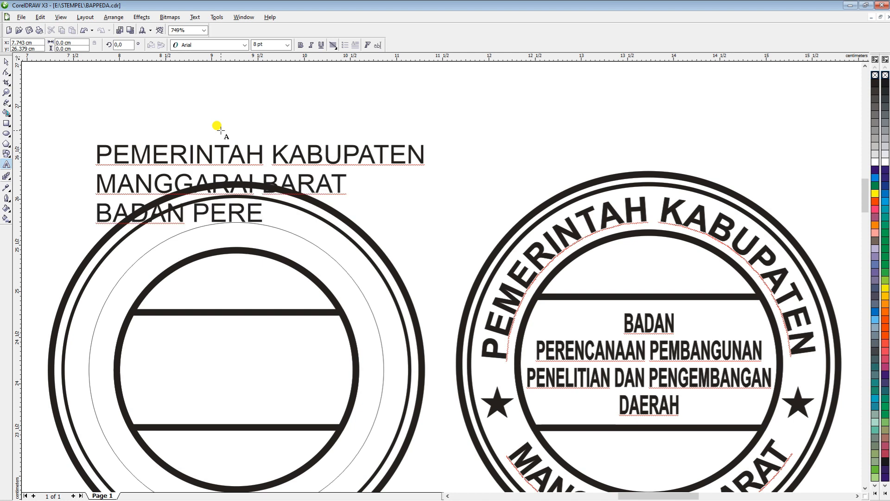
type("NCANAAN PEMBANGUNAN PENELITIAN DAN PENGEMBANGAN DAERAH")
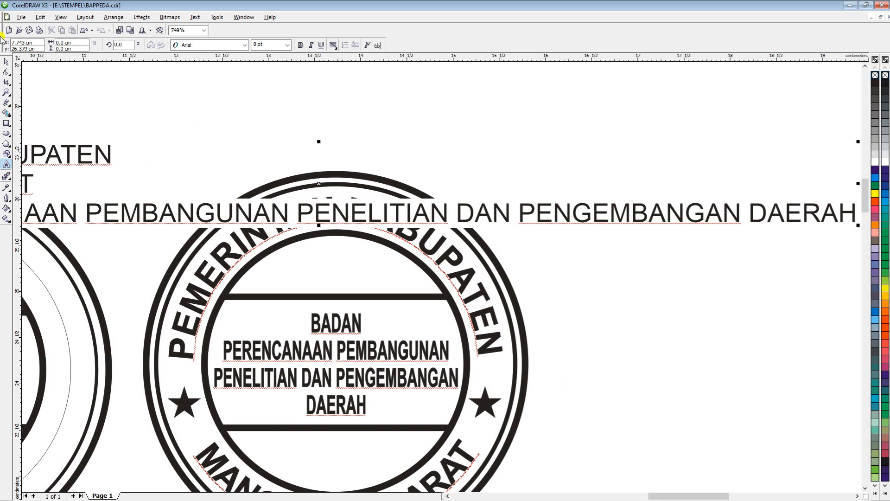
left_click(5, 64)
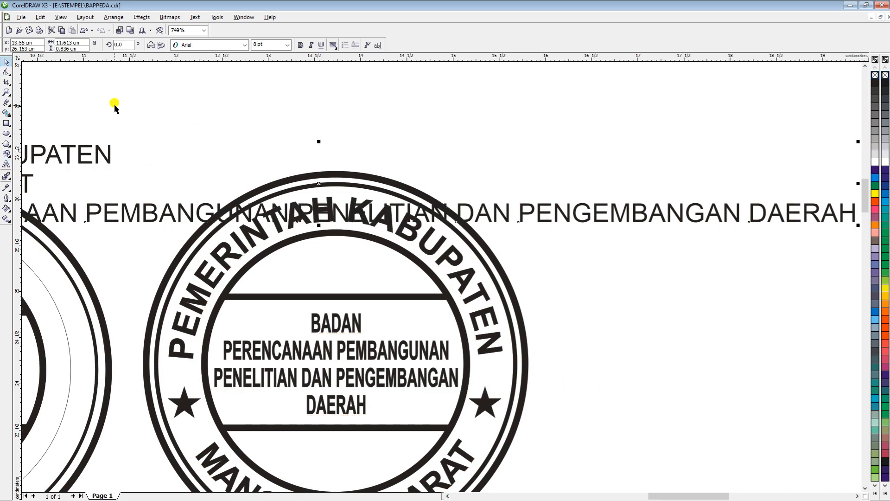
- Move the three-line text block up clear of both stamps and format it bold at 9 pt
key("shift+F2")
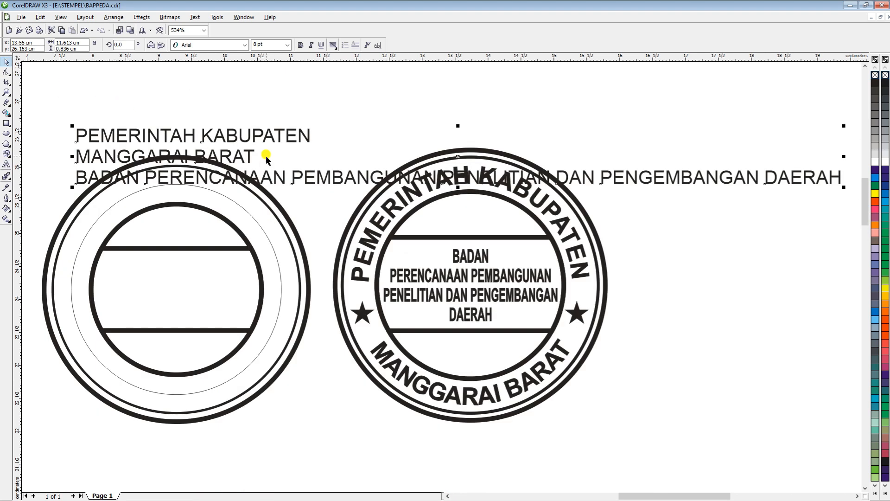
left_click_drag(255, 134, 306, 89)
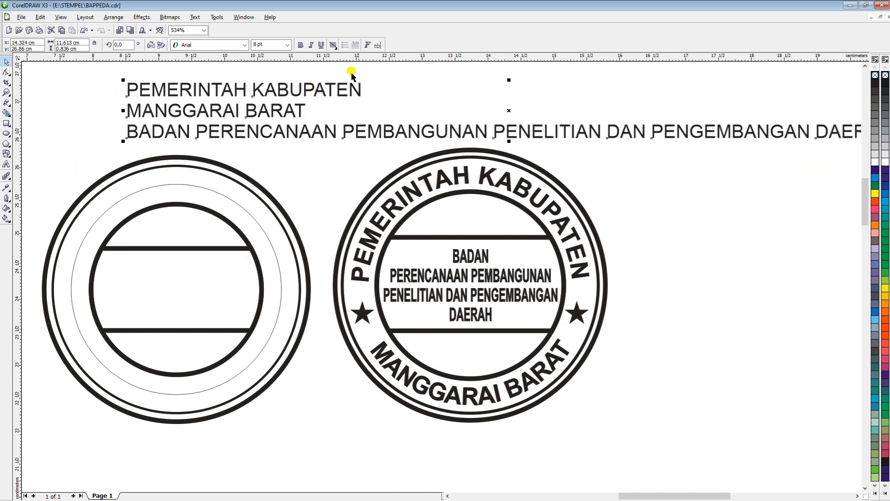
left_click(297, 42)
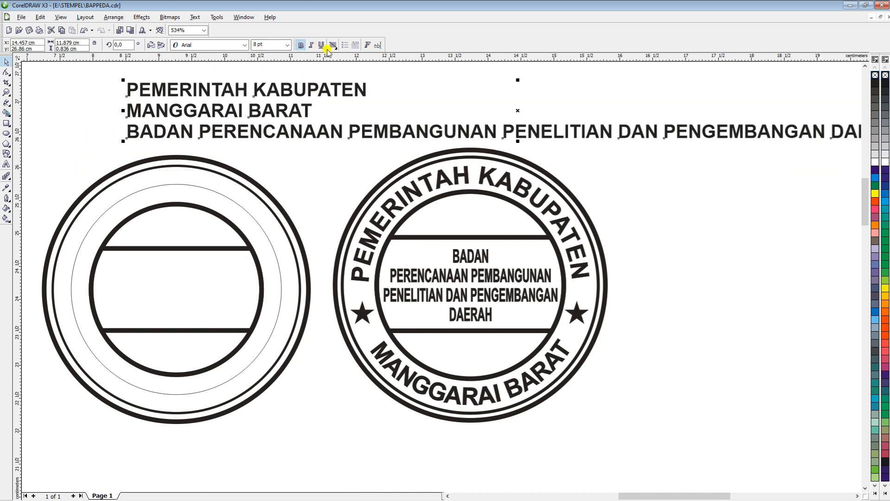
left_click(288, 45)
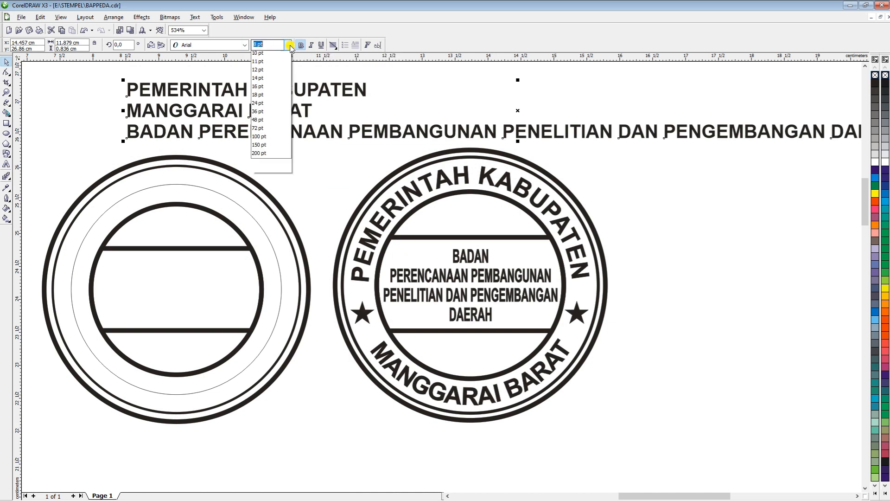
left_click(258, 80)
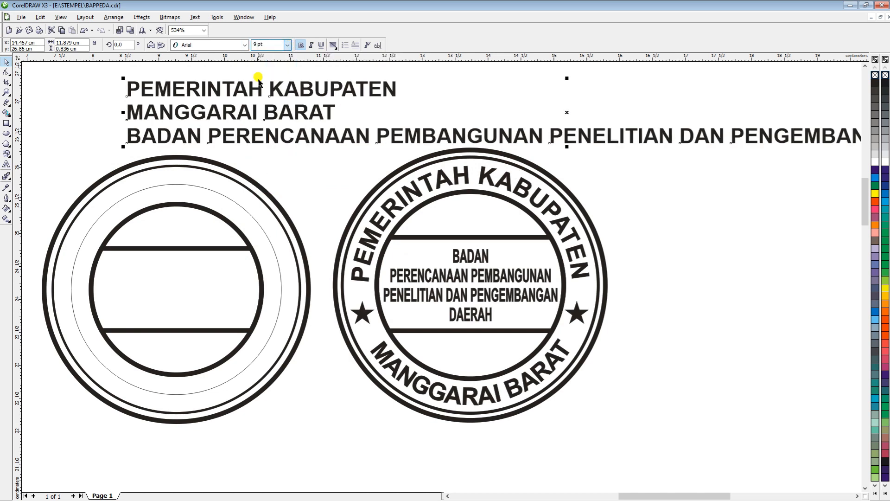
- Shift the three-line text block towards the new stamp and break it apart into separate text lines
left_click_drag(305, 87, 211, 89)
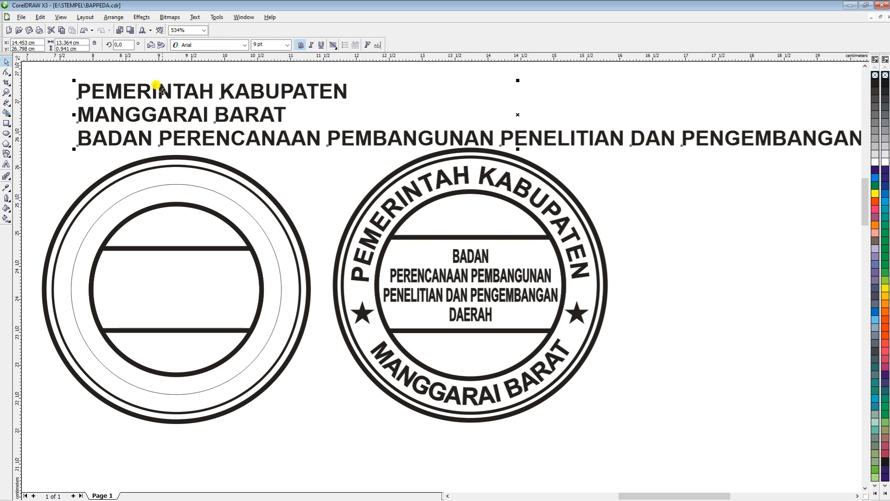
mouse_move(156, 82)
left_mouse_down()
mouse_move(137, 81)
mouse_move(141, 91)
left_mouse_up()
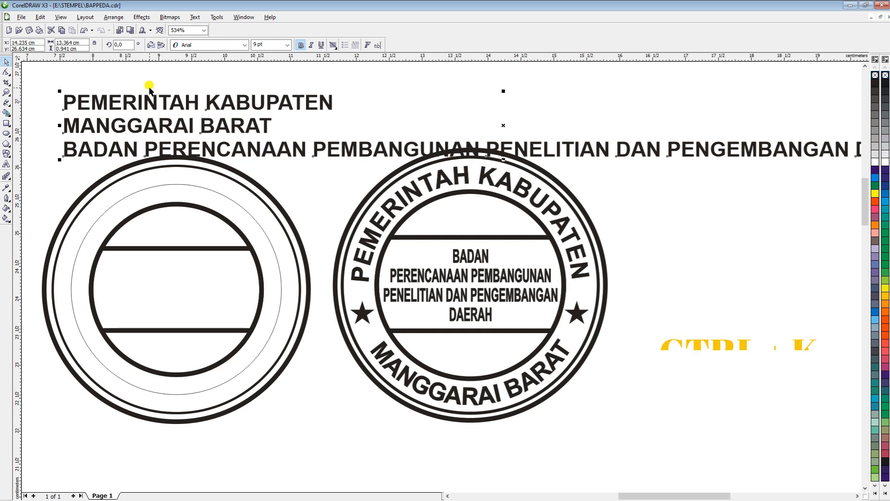
key("ctrl+k")
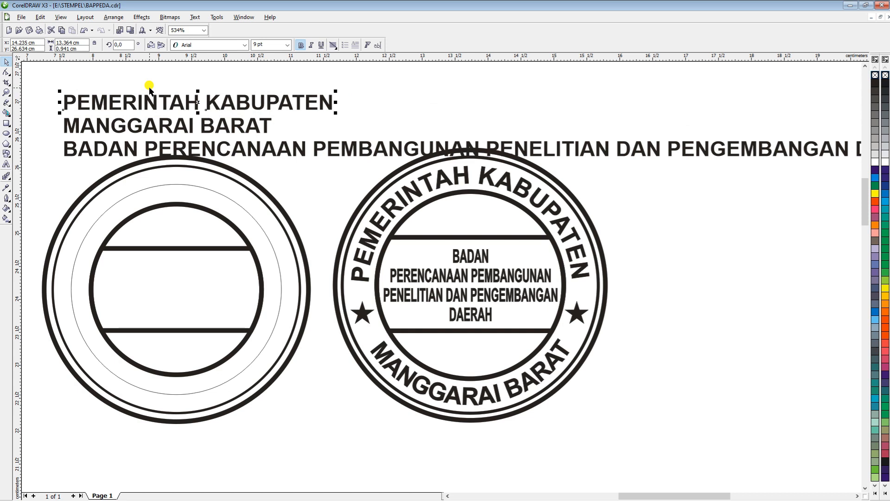
left_click(176, 80)
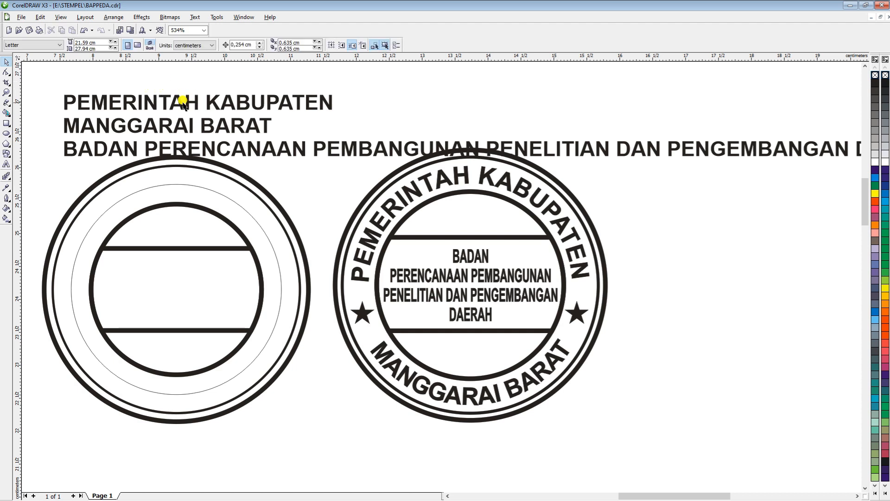
- Fit "PEMERINTAH KABUPATEN" along the top of the new stamp's hairline circle, offset about -0.109 cm from the path
left_click_drag(184, 100, 172, 228)
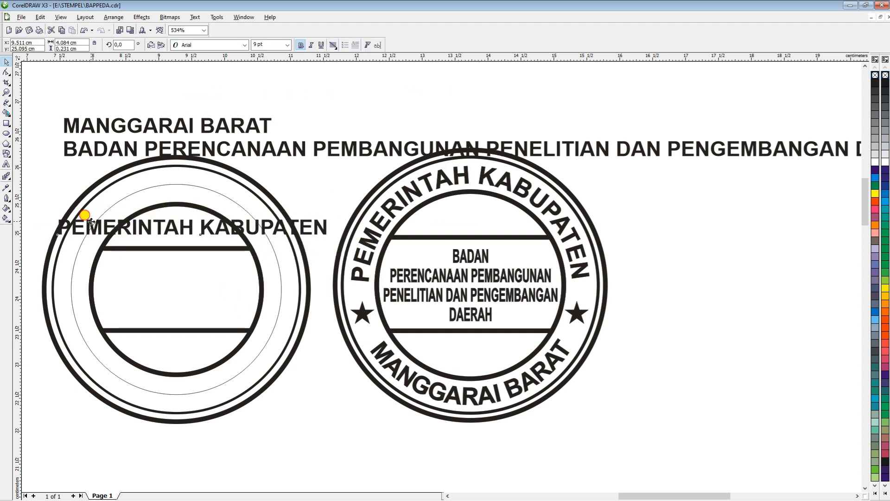
left_click_drag(90, 221, 83, 272)
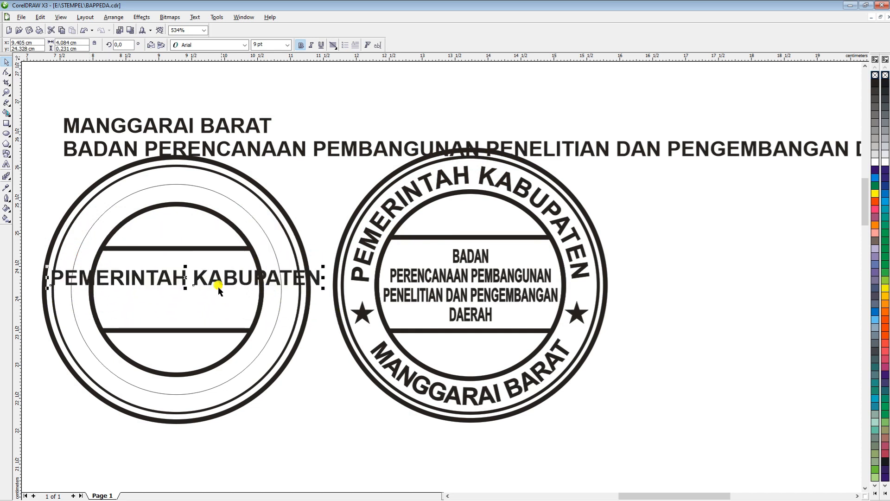
left_click(175, 184)
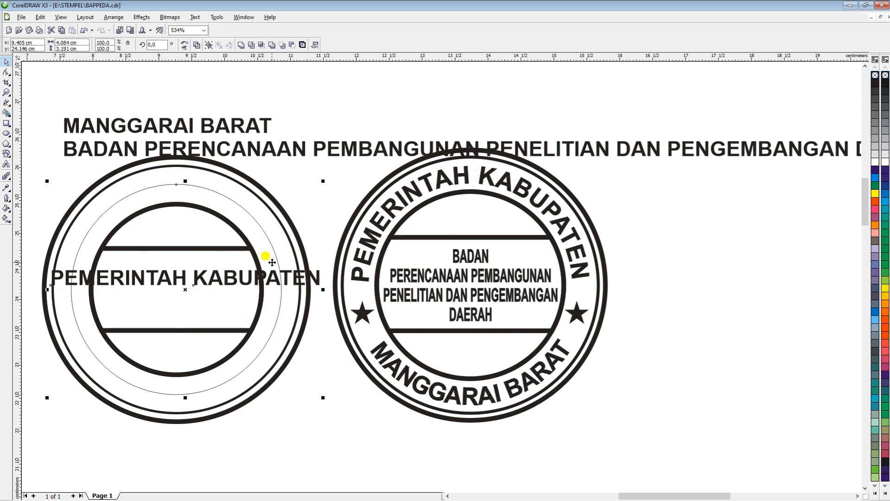
left_click(195, 18)
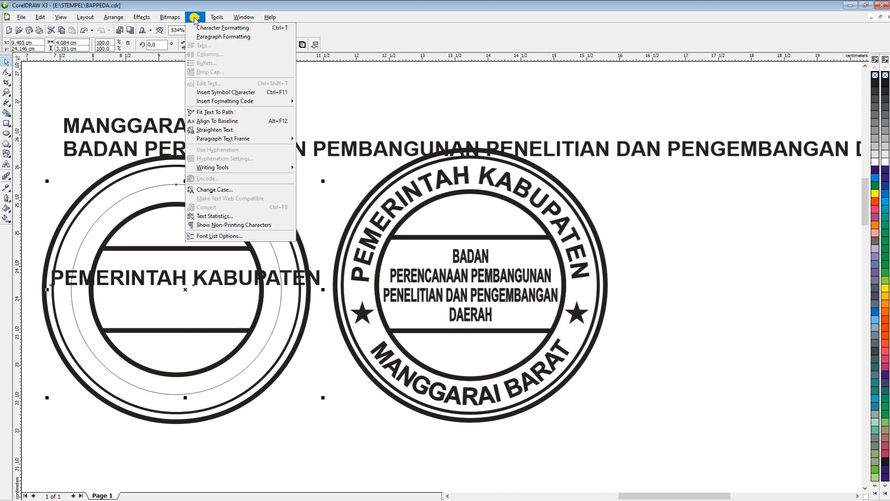
left_click(218, 113)
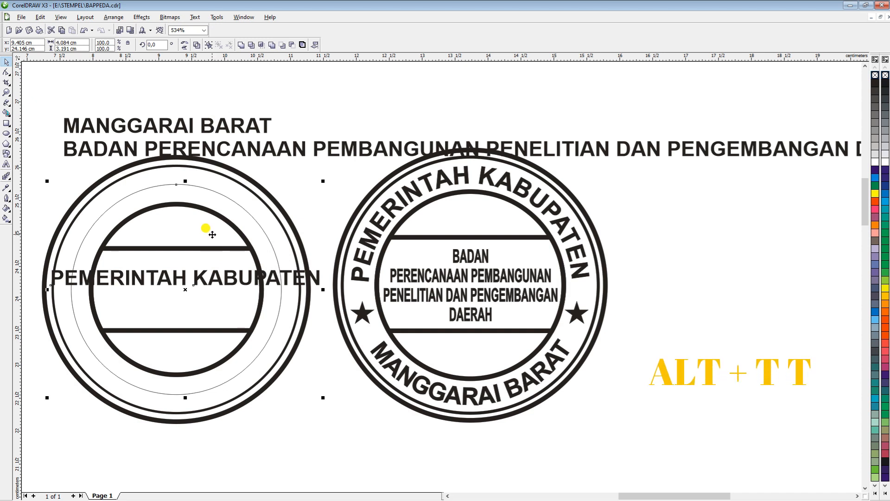
key("alt+t")
key("t")
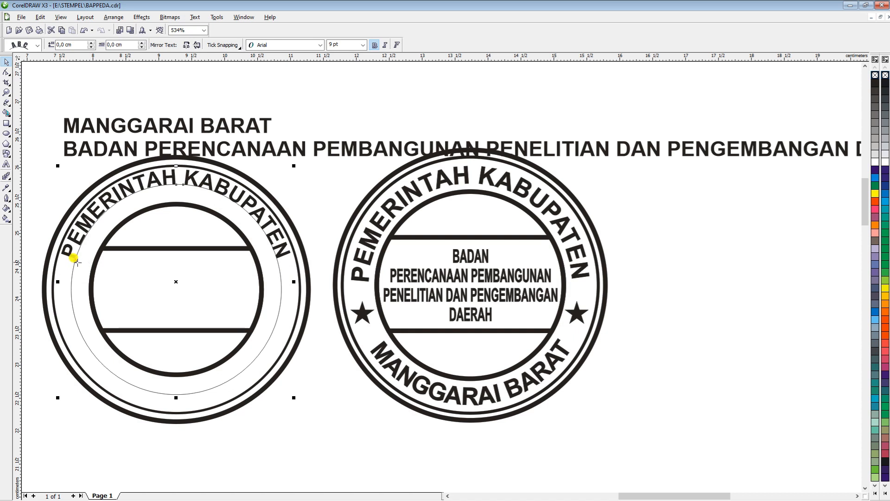
left_click_drag(74, 259, 80, 273)
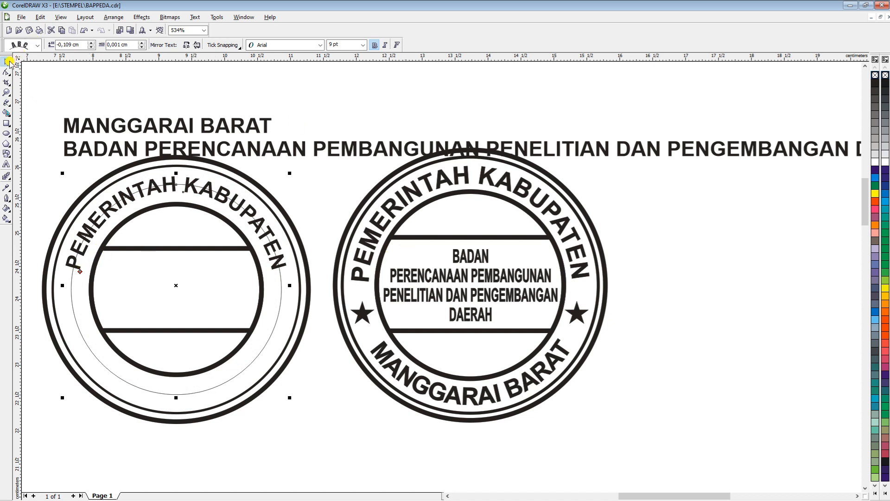
- Separate "MANGGARAI BARAT" from the line below it and fit it to the new stamp's hairline circle
left_click(265, 123)
left_click_drag(266, 123, 322, 98)
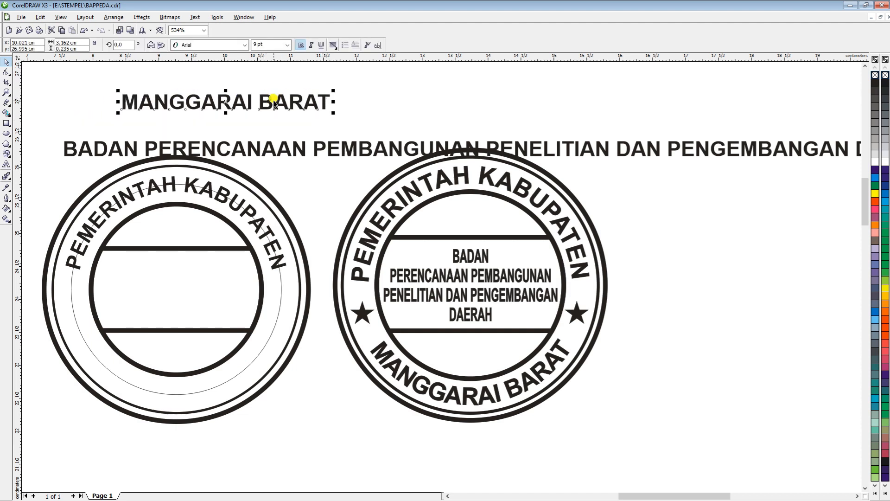
left_click_drag(280, 103, 233, 123)
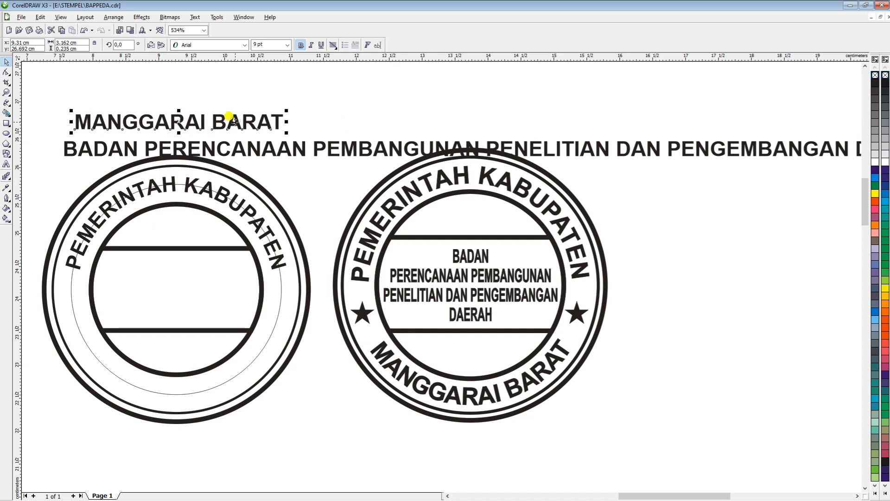
left_click(106, 368)
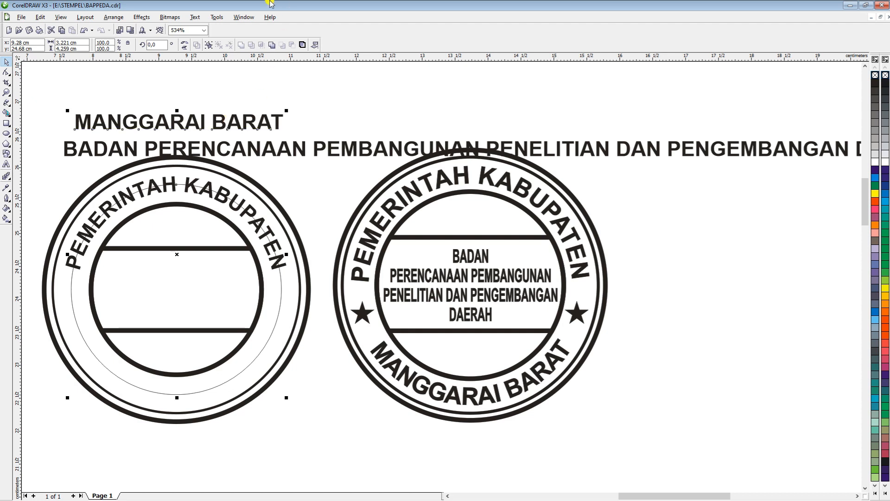
left_click(195, 19)
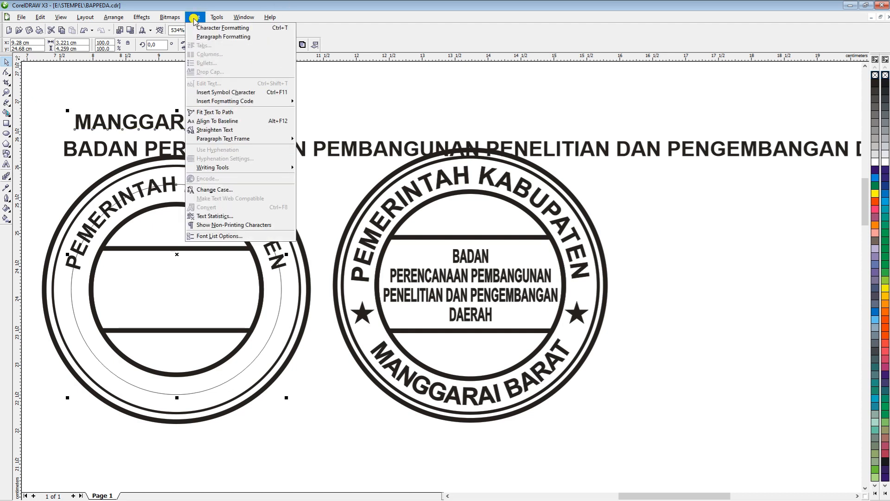
left_click(211, 114)
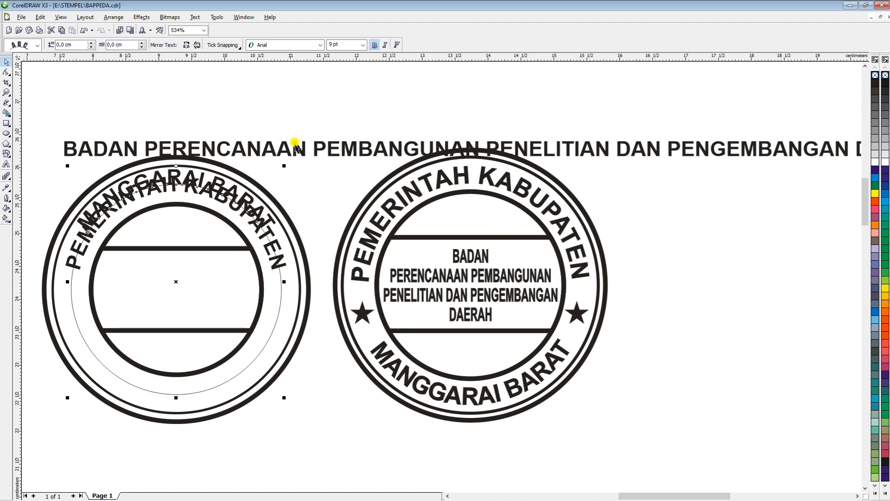
- Mirror "MANGGARAI BARAT" horizontally and vertically, and slide it along the path to the ring's bottom, about 0.119 cm from the path
left_click(186, 46)
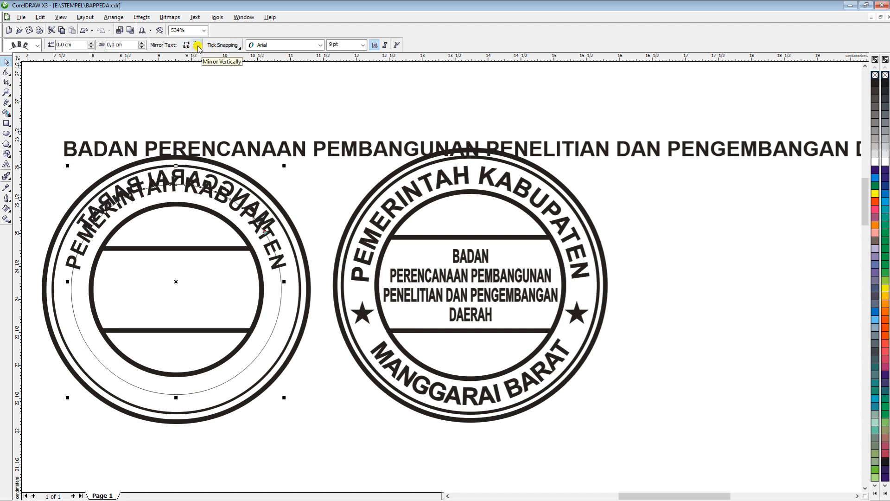
left_click(198, 46)
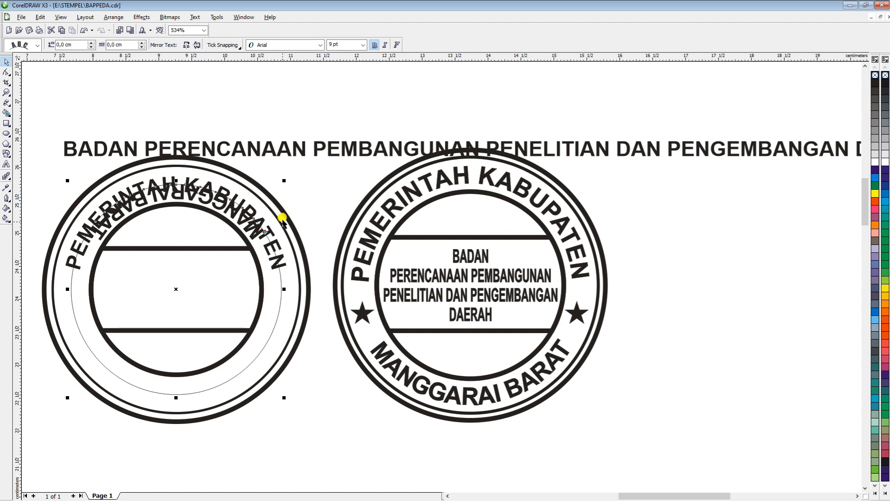
left_click_drag(264, 227, 79, 350)
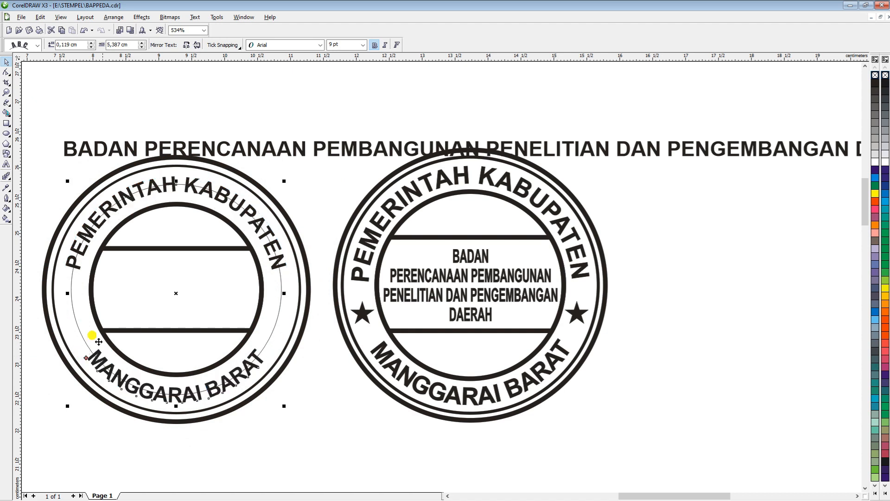
left_click(312, 107)
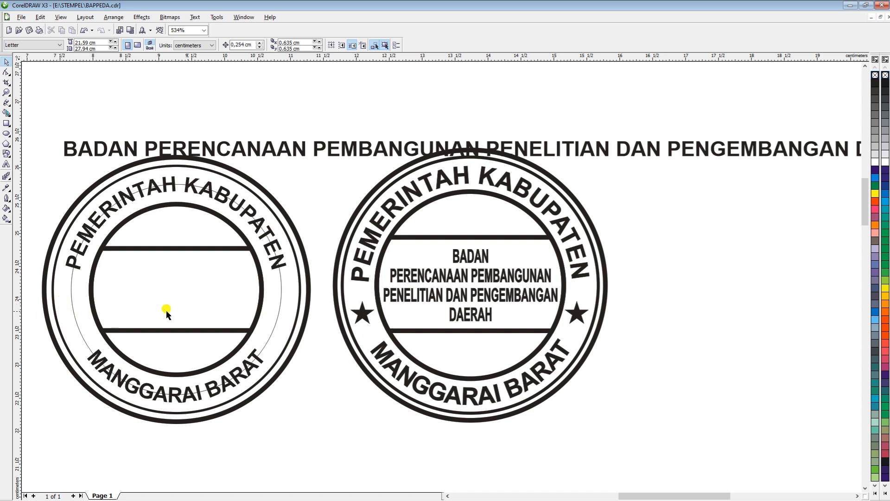
- Draw a five-pointed star about 0.38 by 0.36 cm on the left of the stamp's text ring and fill it black
left_click(10, 147)
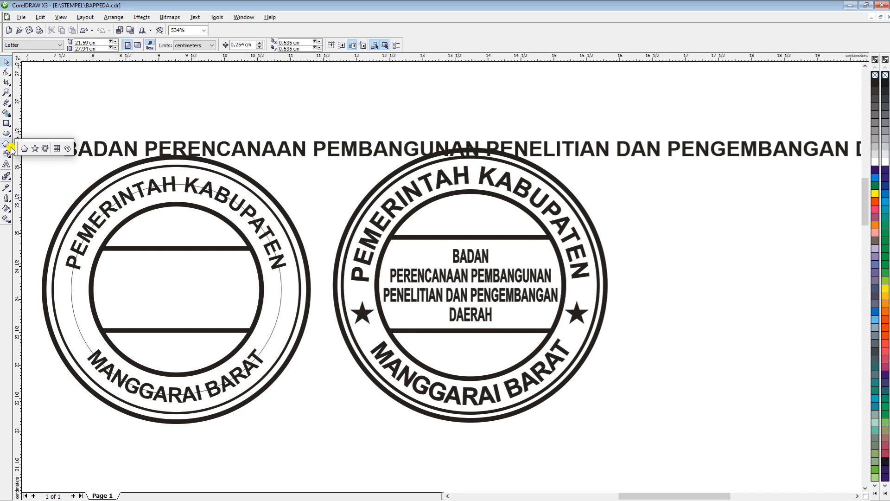
left_click(10, 146)
left_click(11, 147)
left_click(36, 151)
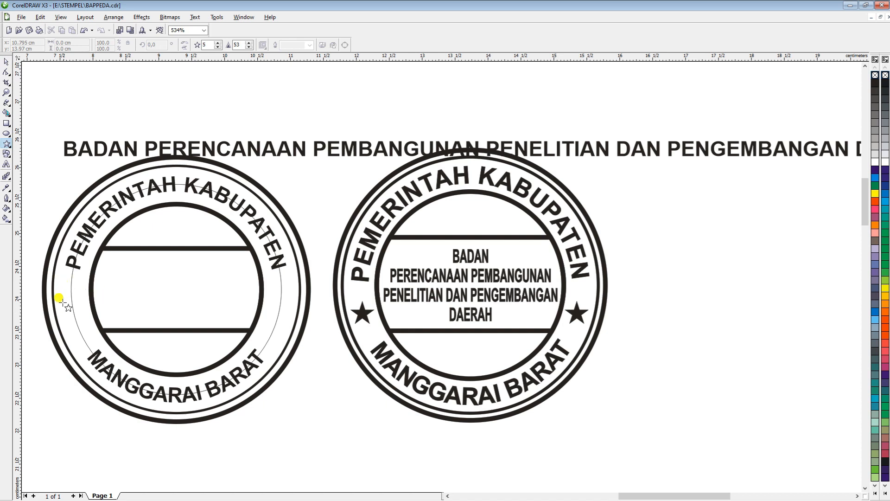
left_click_drag(54, 291, 100, 337)
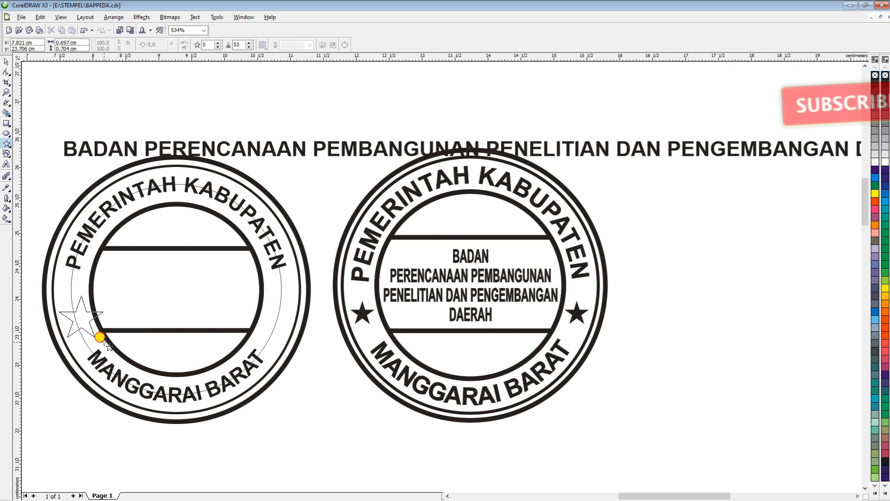
left_click_drag(100, 337, 78, 311)
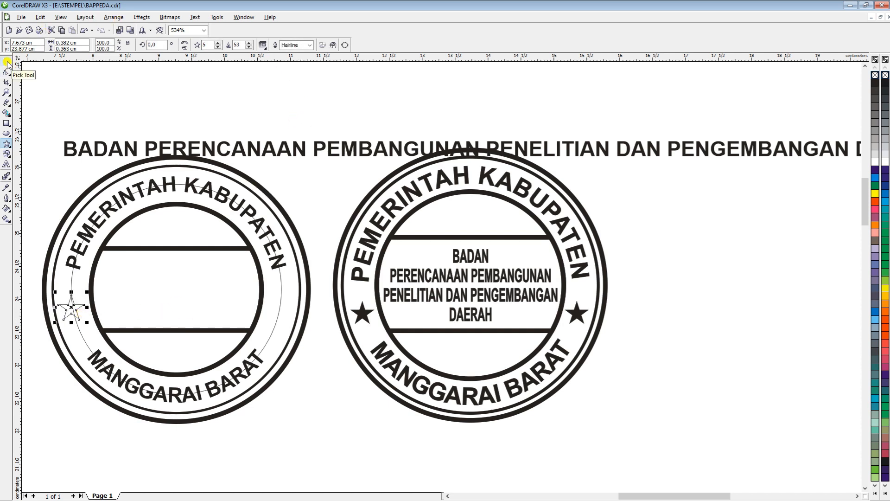
left_click(7, 64)
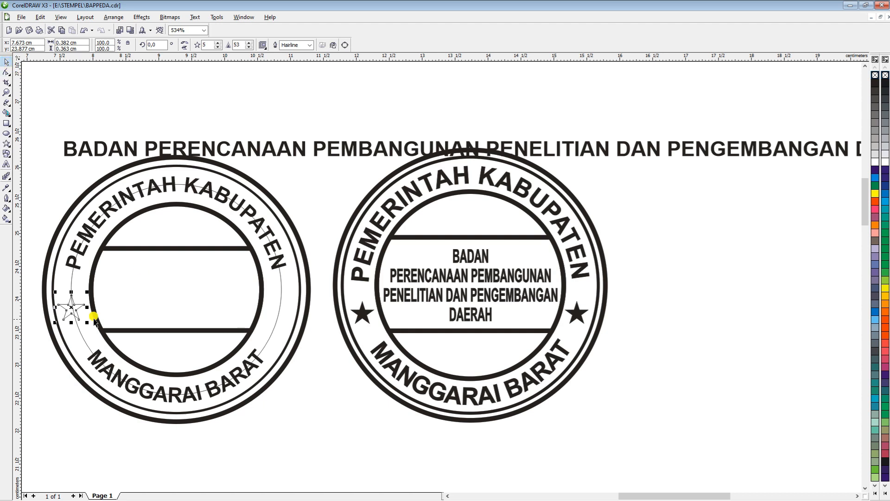
left_click_drag(69, 308, 74, 311)
left_click(886, 83)
left_click(123, 305)
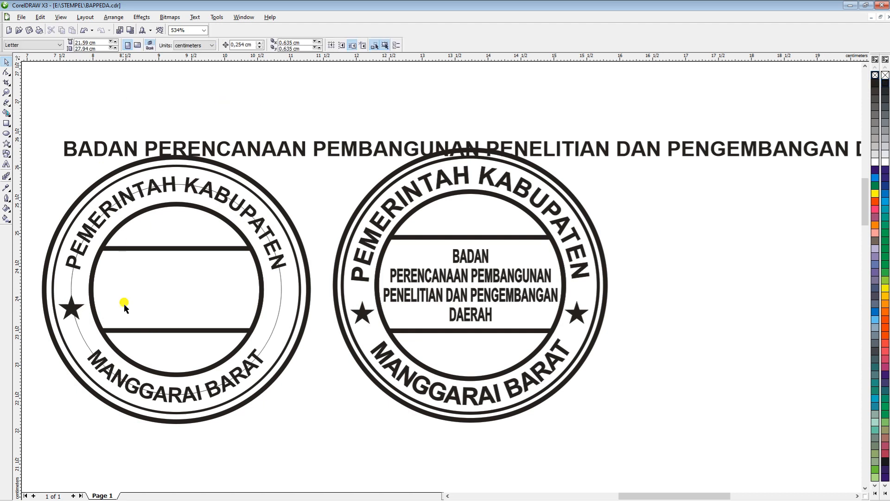
- Duplicate the black star horizontally to the right side of the new stamp's text ring, level with the original
left_click(70, 312)
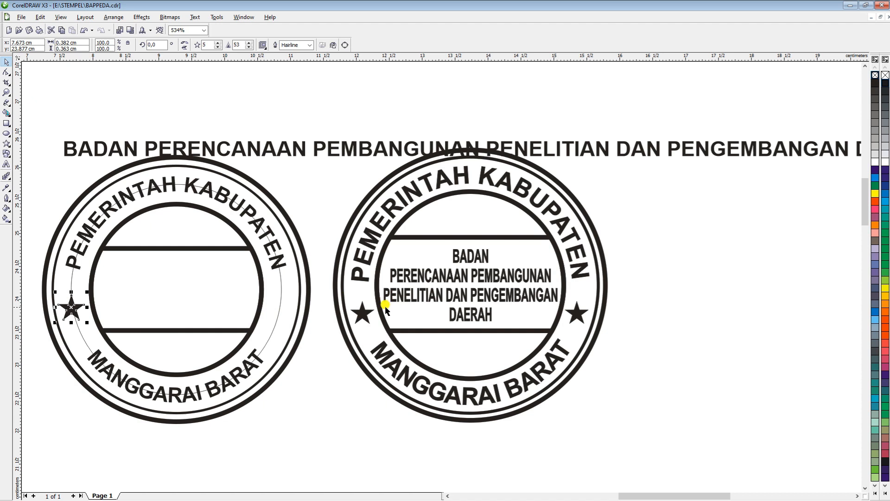
key("Right")
key("Right")
key("Right")
key("Right")
key("Right")
key("Right")
key("Right")
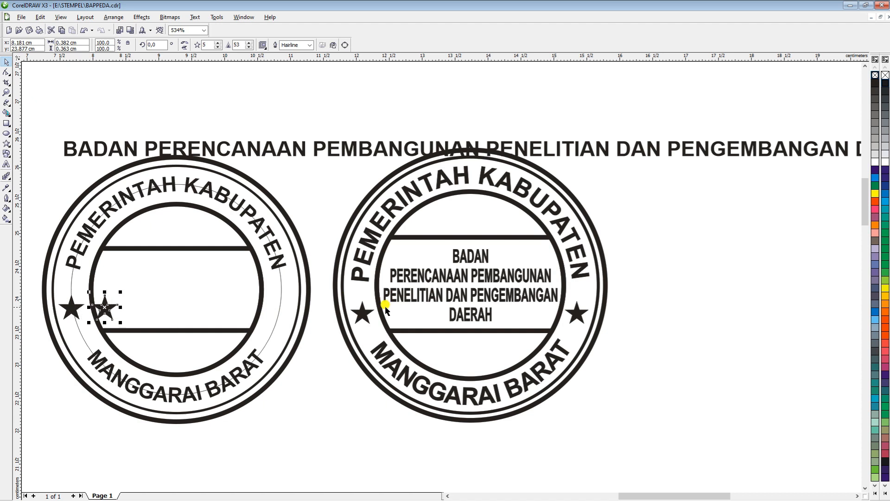
key("Right")
key("Right")
key("Right")
key("Right")
key("Right")
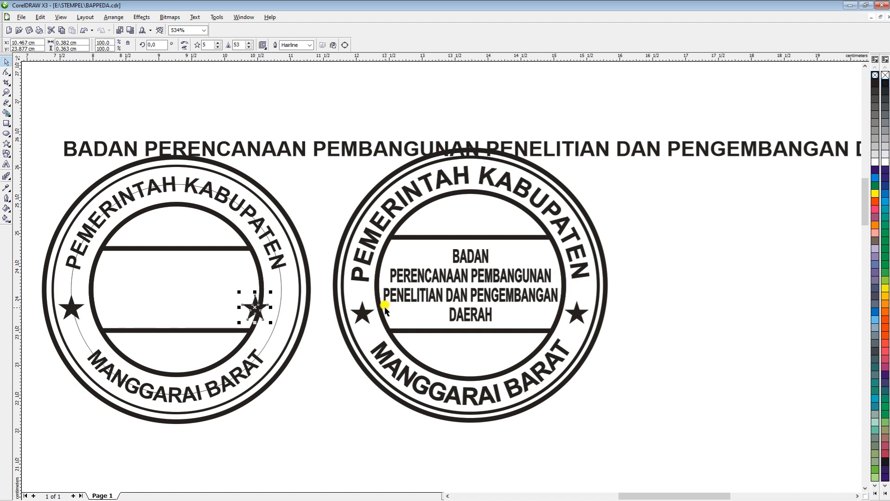
left_click(690, 281)
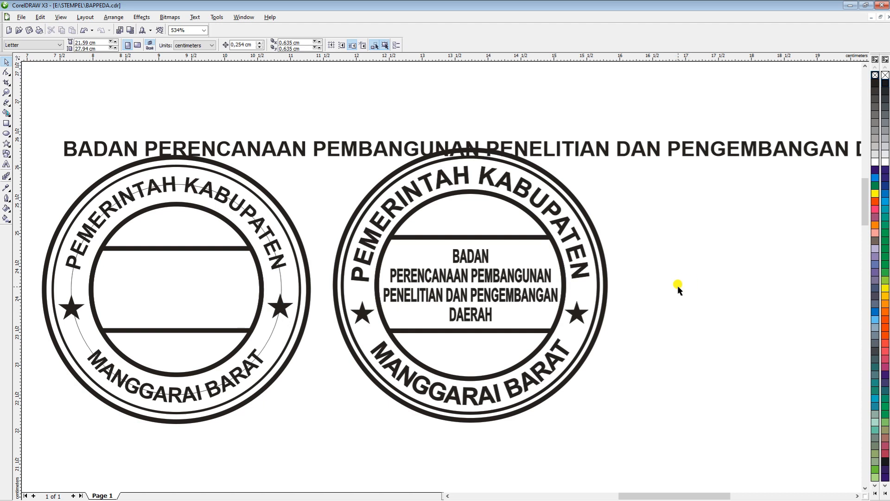
- Move the remaining text up and split it into "BADAN", "PERENCANAAN PEMBANGUNAN", "PENELITIAN DAN PENGEMBANGAN" and "DAERAH" on separate lines
left_click_drag(302, 147, 335, 106)
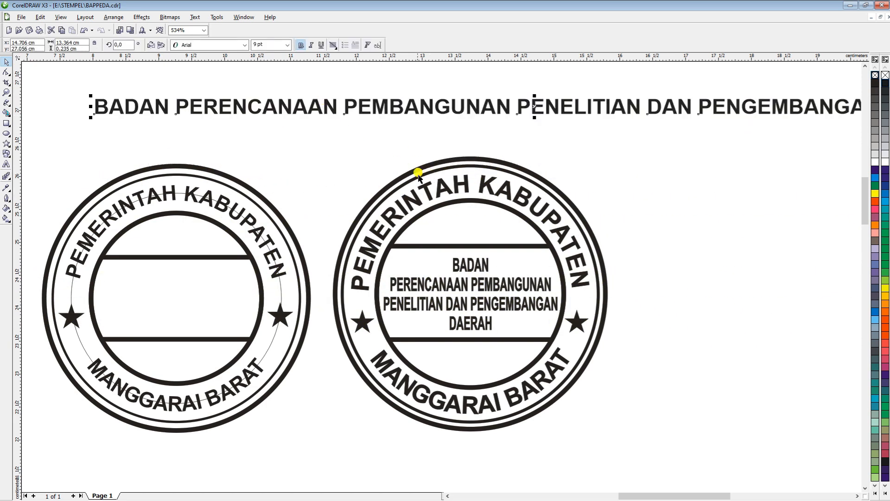
double_click(172, 101)
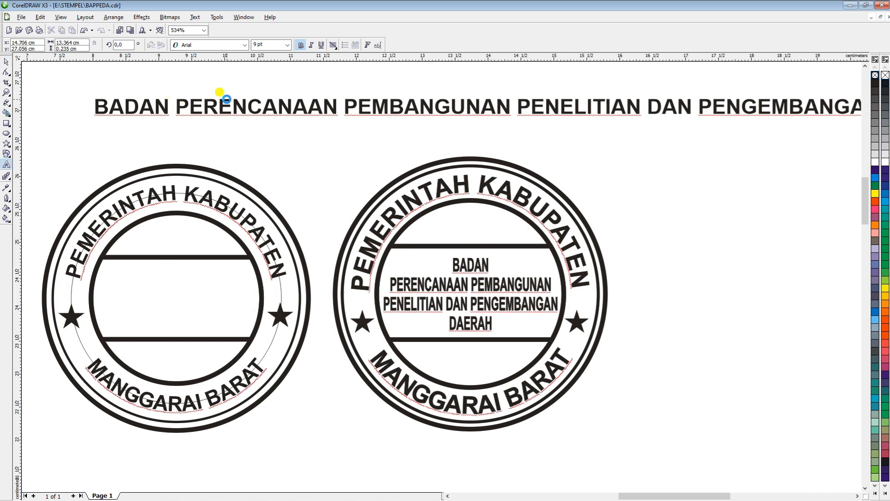
left_click(178, 101)
key("Return")
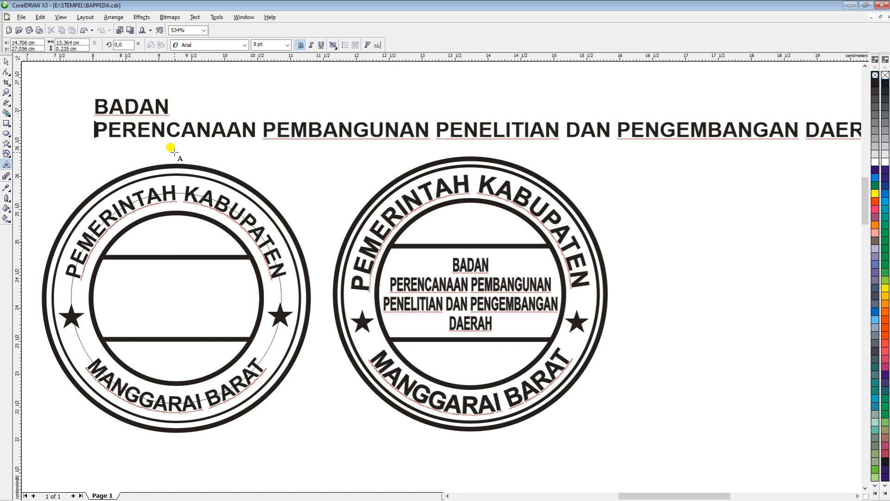
left_click(435, 126)
key("Return")
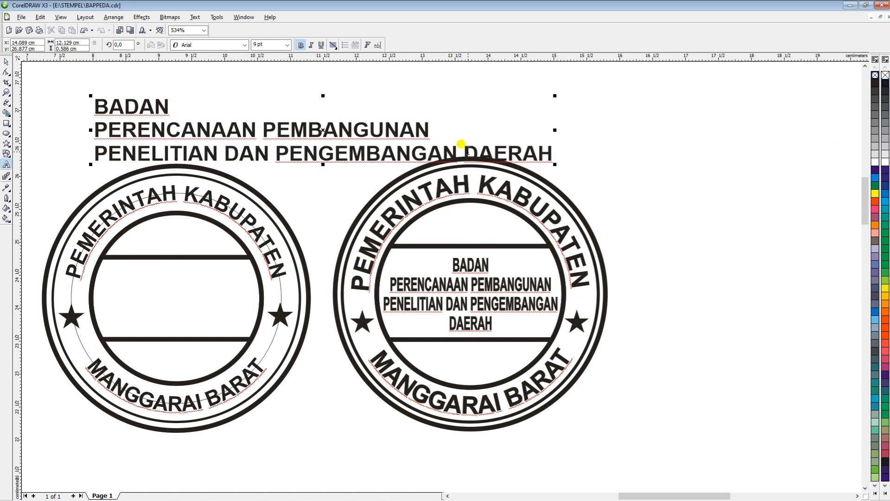
left_click(467, 150)
key("Return")
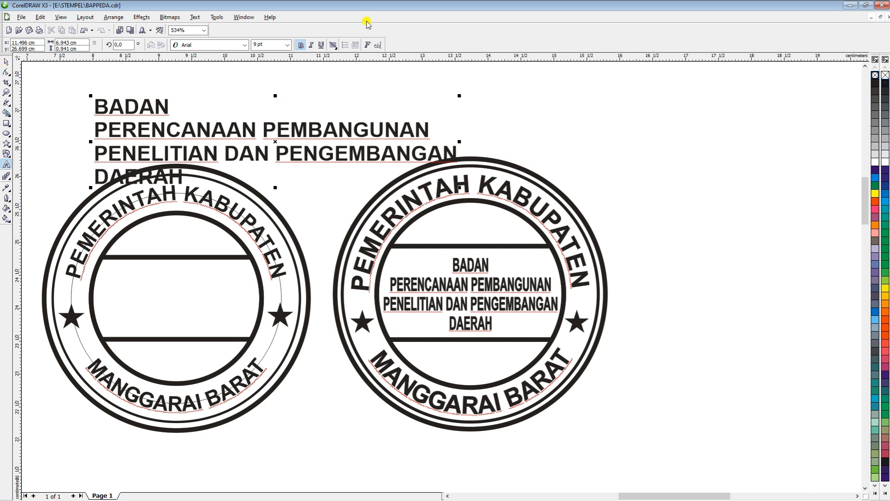
- Center-align the four lines of the remaining text block and move it above the reference stamp
left_click(6, 65)
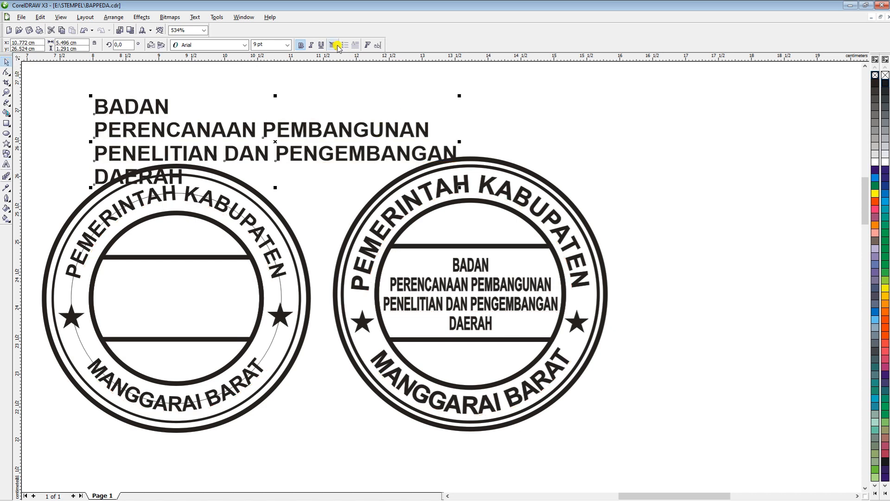
left_click(336, 45)
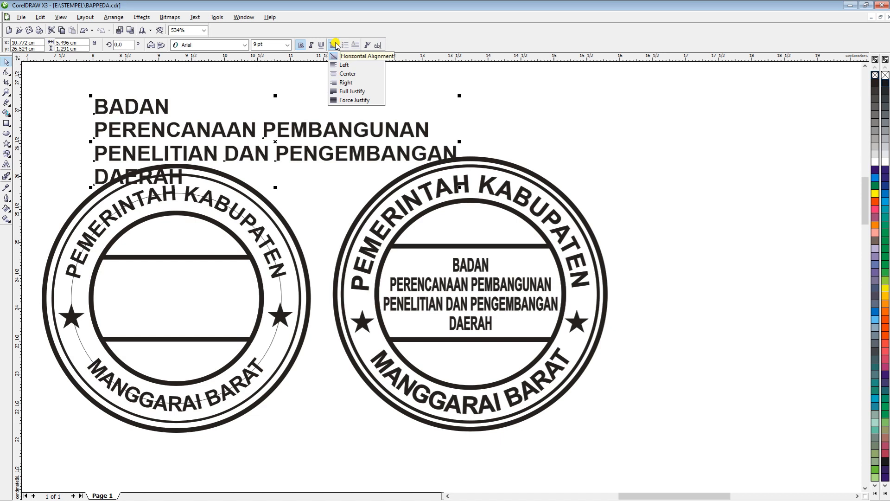
left_click(347, 74)
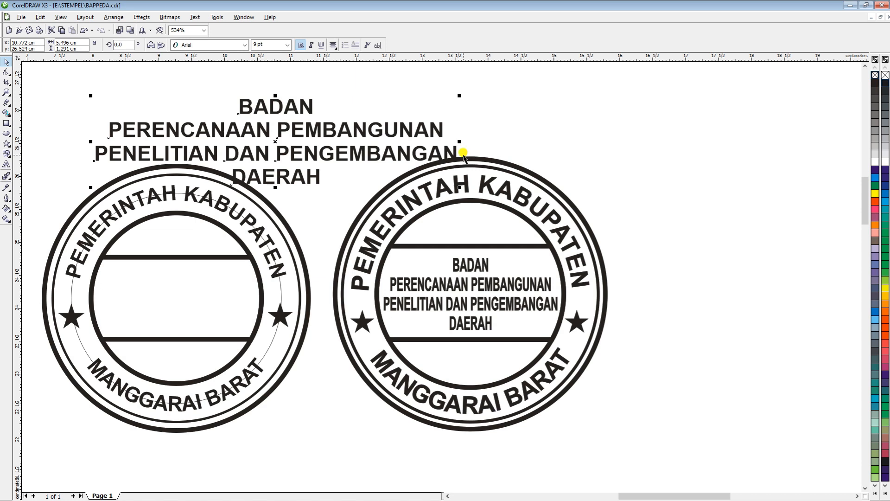
left_click_drag(304, 102, 494, 86)
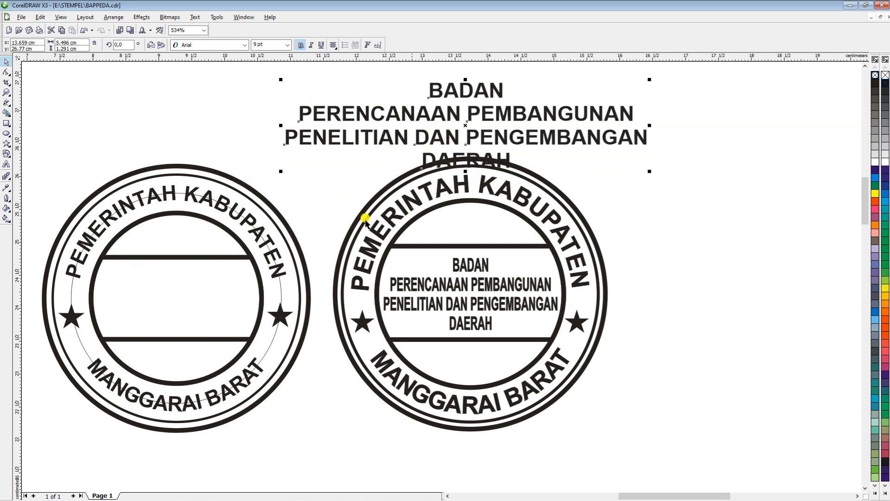
left_click(723, 203)
left_click_drag(551, 139, 706, 140)
left_click_drag(589, 92, 460, 82)
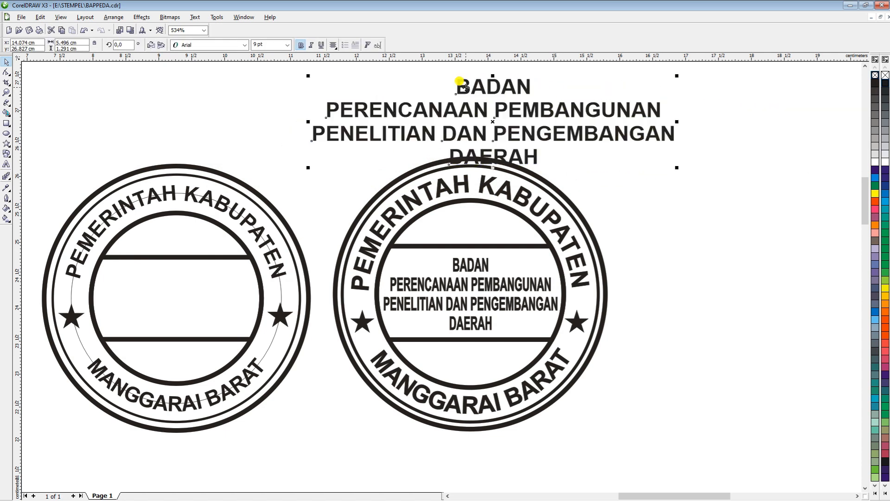
- Align the four-line text horizontally and vertically to the center of the new stamp's central band
left_click(121, 256, "shift")
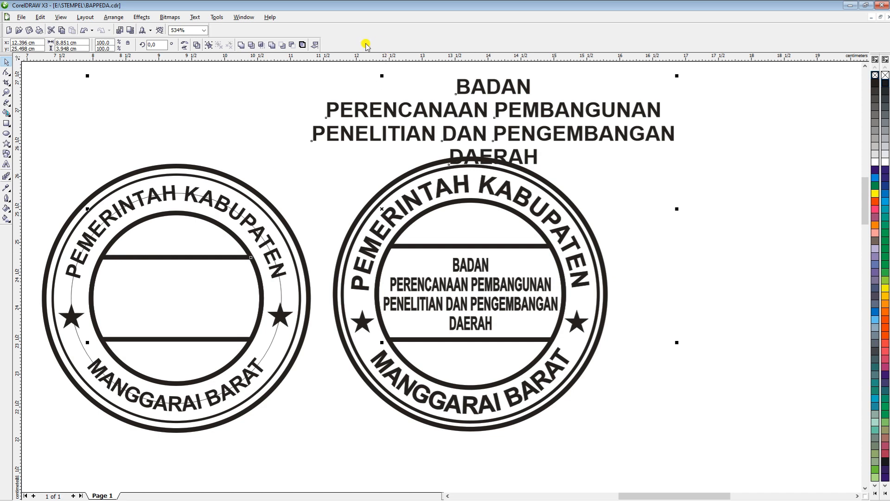
left_click(314, 45)
left_click(470, 240)
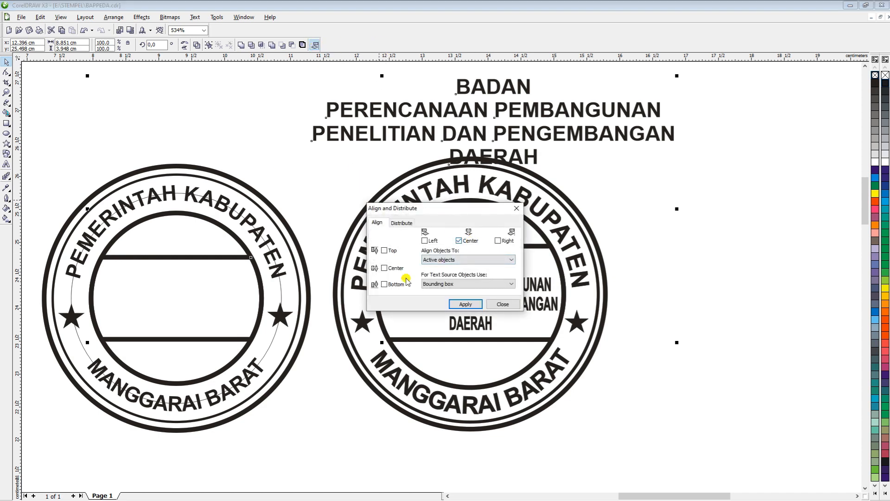
left_click(394, 269)
left_click(466, 304)
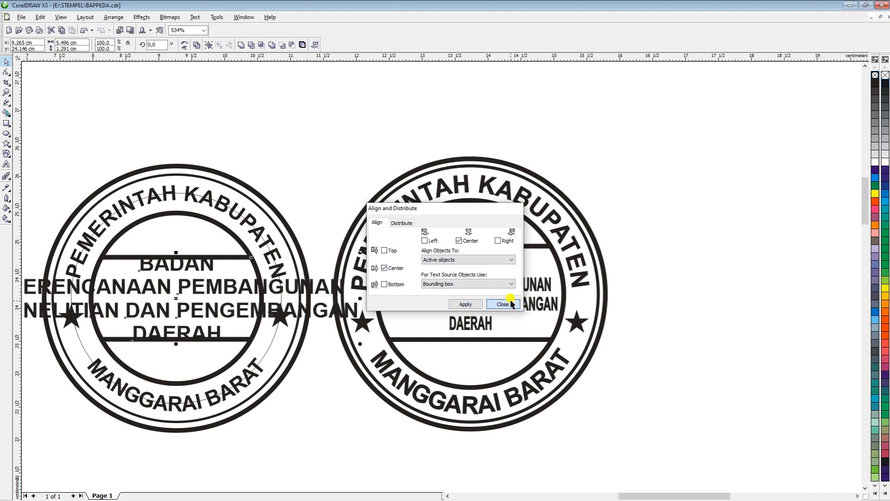
left_click(503, 304)
left_click(305, 107)
- Set the font size of the four-line central text to 8 pt
left_click(169, 263)
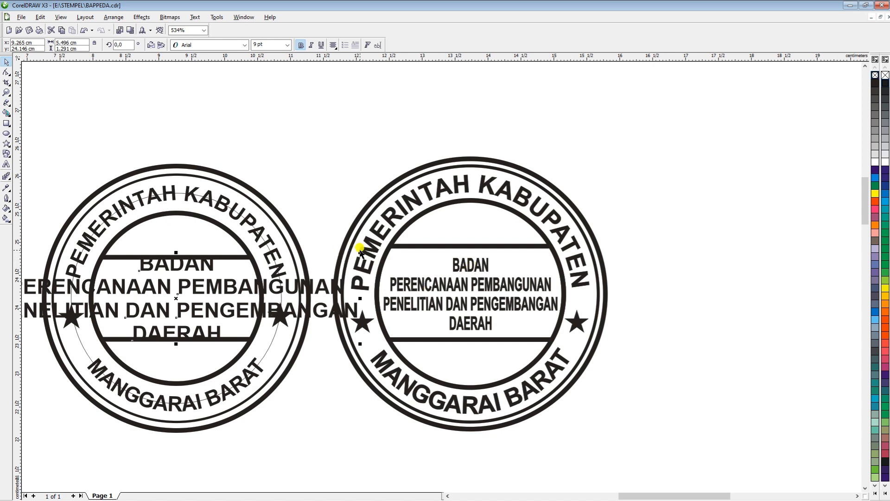
left_click(287, 44)
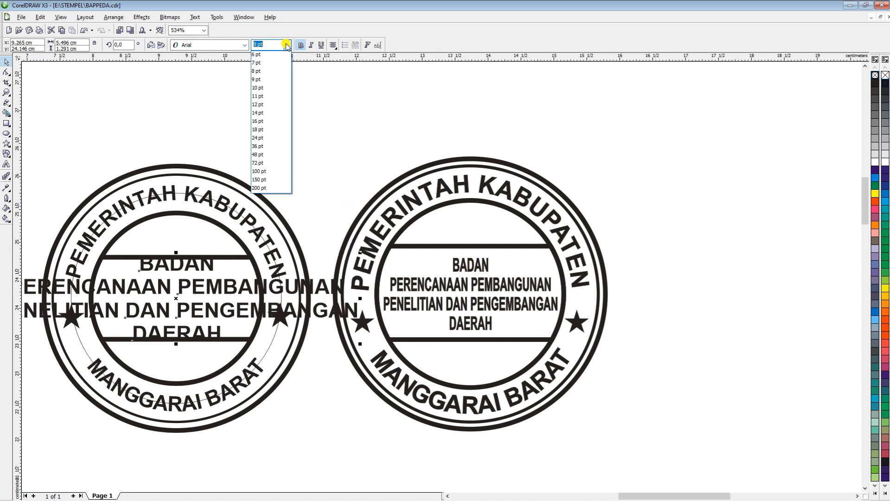
left_click(278, 71)
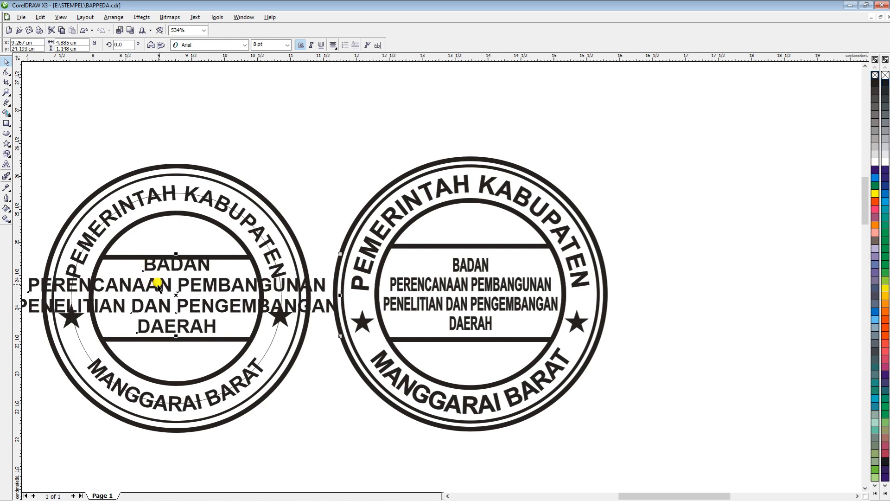
- Tighten the line spacing of the central text so all four lines fit between the band's edges
left_click(6, 71)
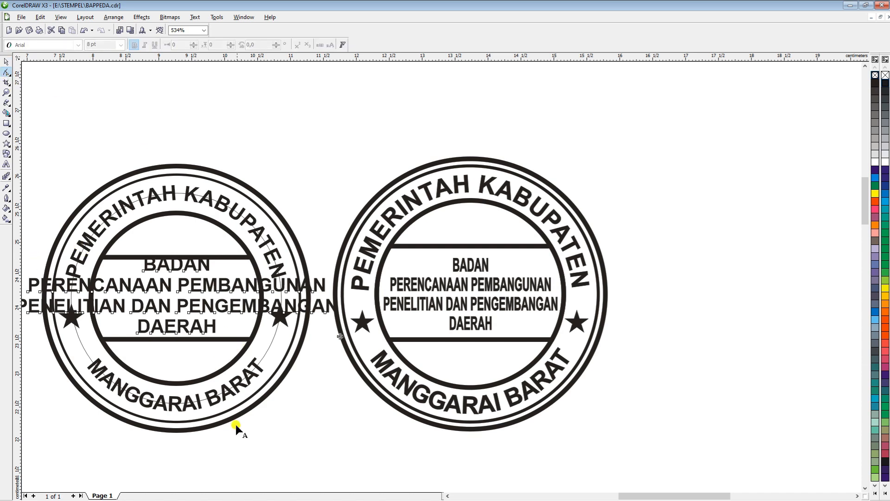
left_click(447, 495)
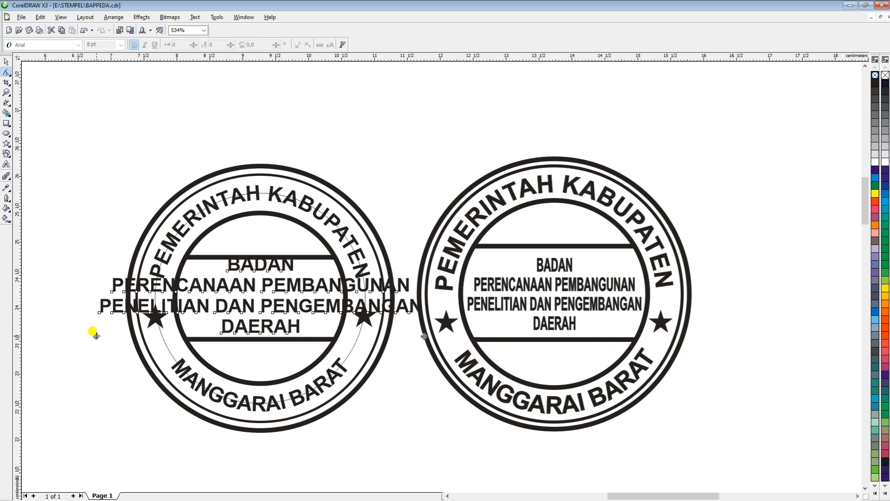
left_click_drag(96, 336, 95, 306)
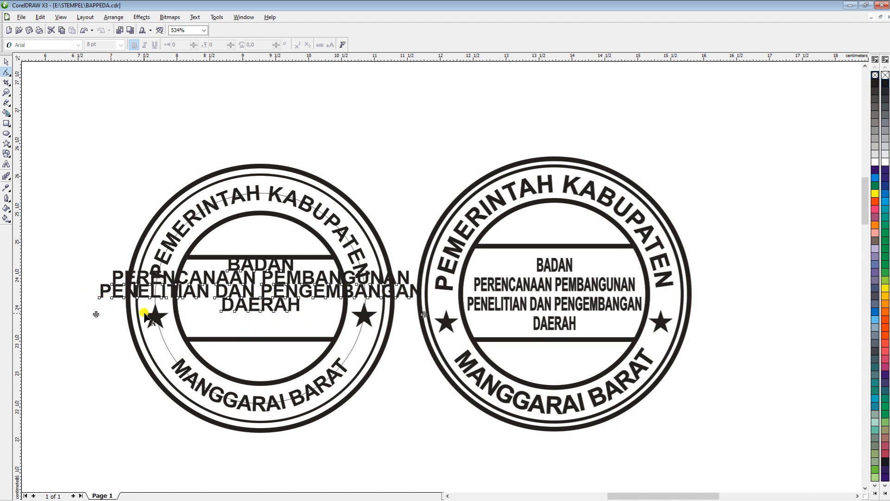
left_click_drag(95, 313, 96, 329)
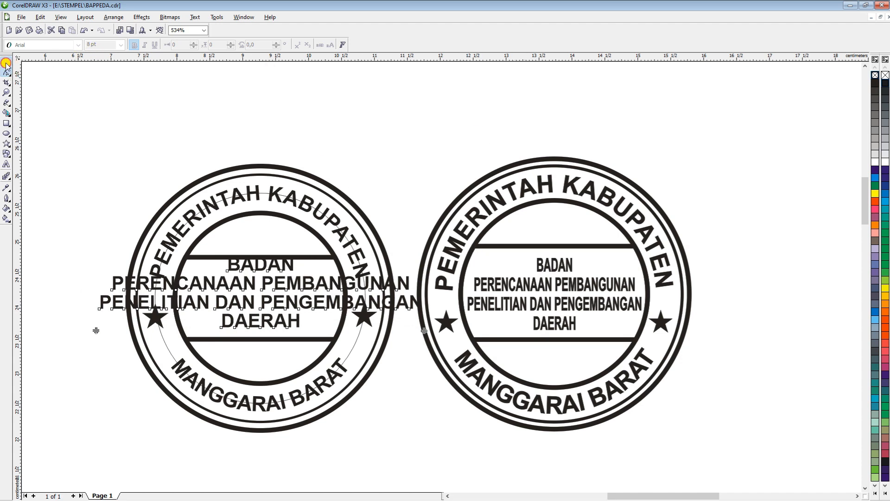
- Center the tightened text block on the new stamp's band again, both horizontally and vertically
left_click(6, 63)
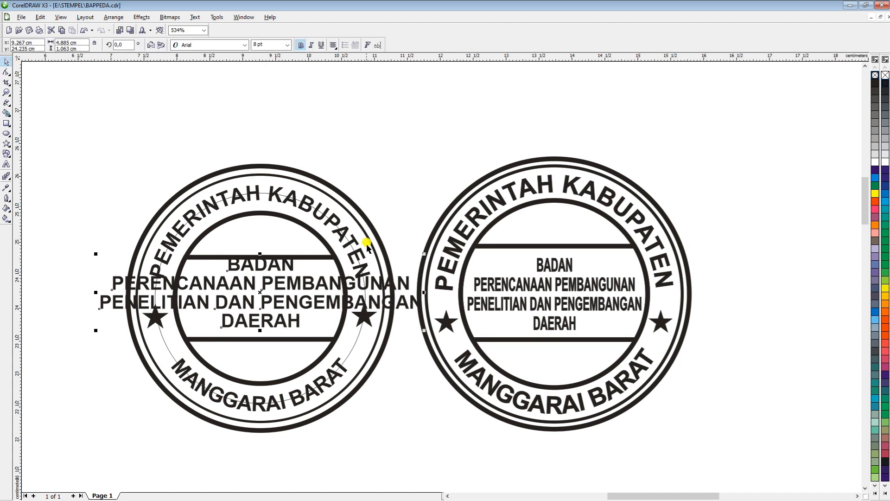
left_click(316, 256, "shift")
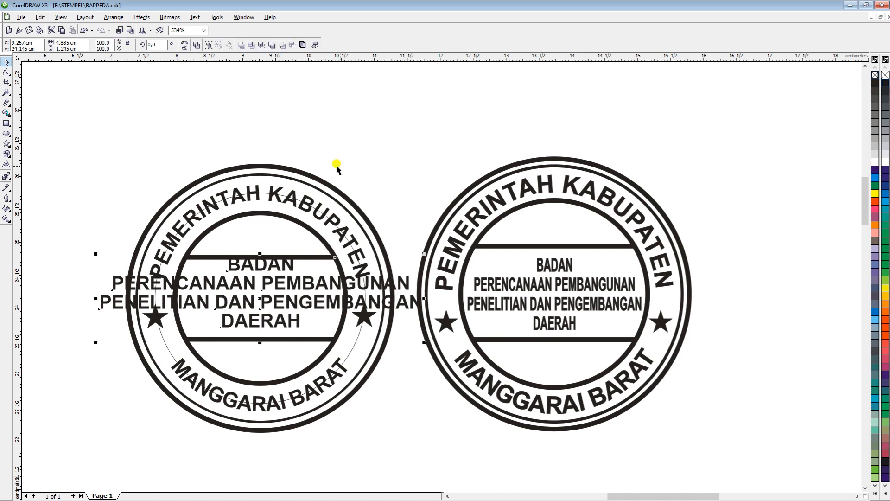
left_click(315, 45)
left_click(459, 240)
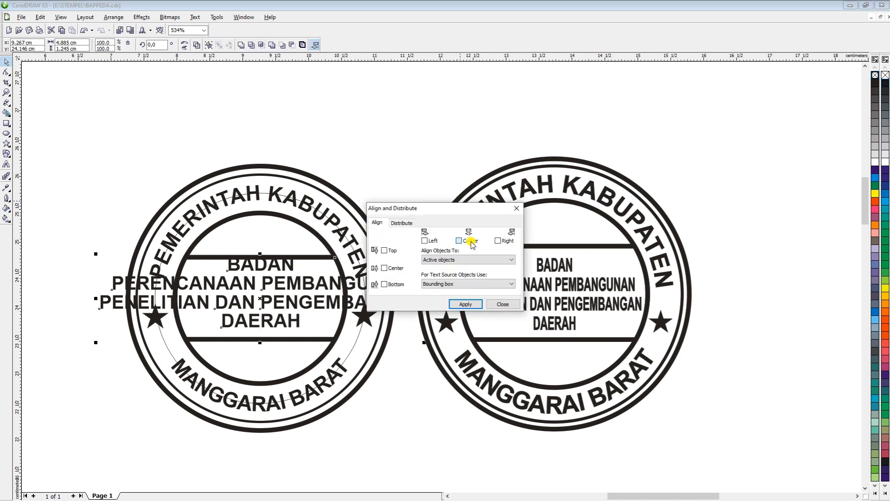
left_click(467, 304)
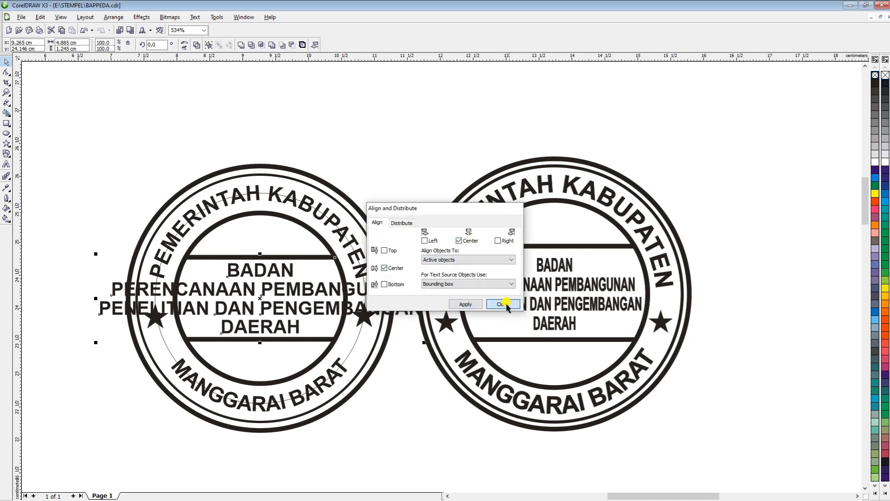
left_click(503, 304)
left_click(368, 95)
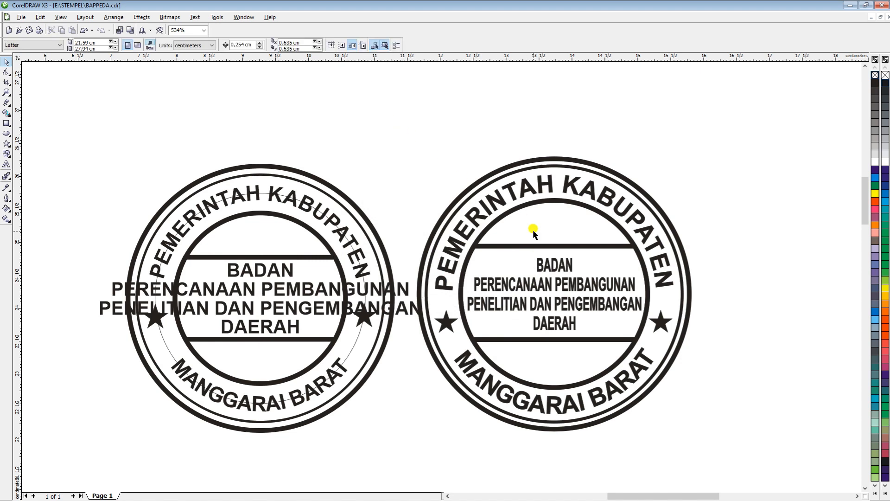
- Narrow the central text symmetrically about its center to a width of about 2.31 cm, inside the inner circle
left_click(402, 288)
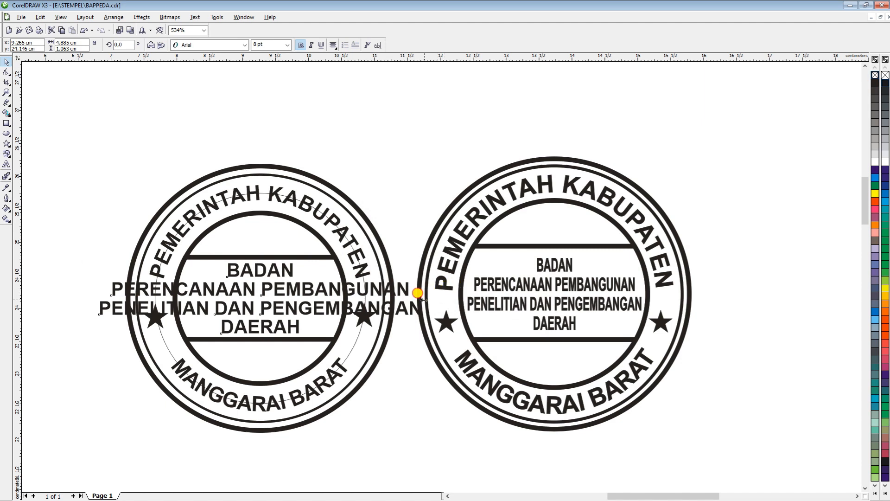
left_click_drag(423, 299, 342, 300)
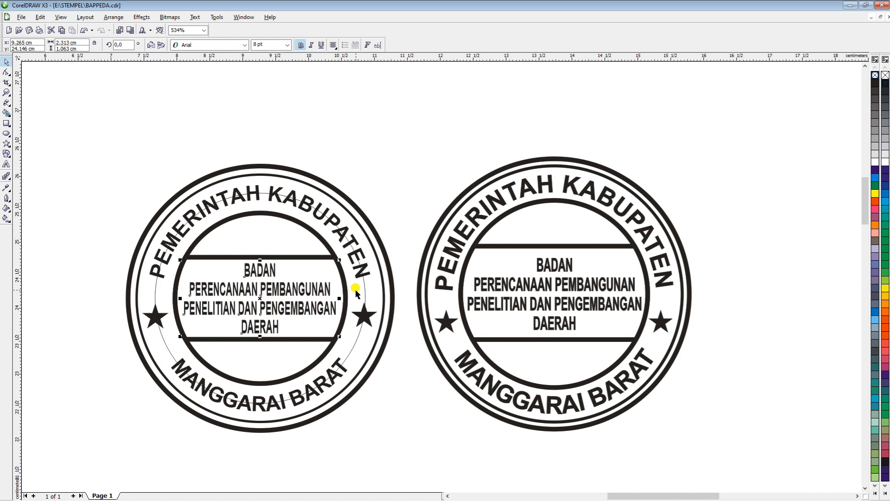
left_click(332, 117)
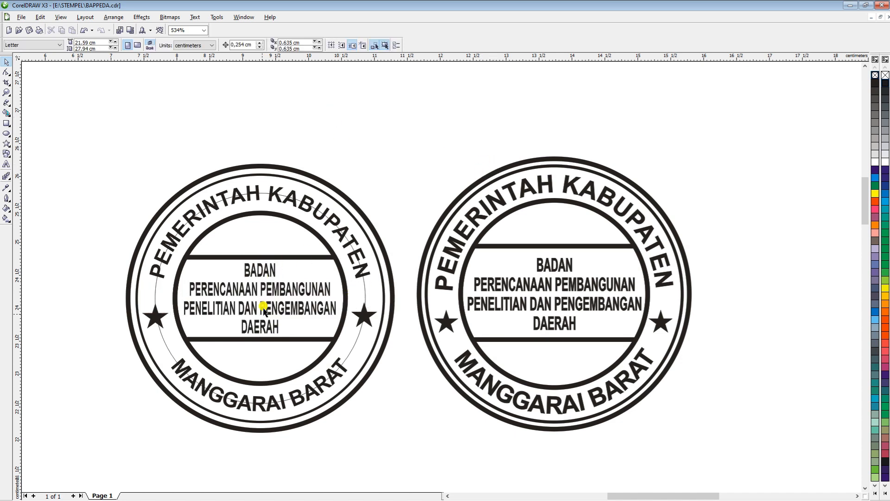
- Hide the hairline circle that carries the new stamp's curved text by making its outline white
left_click(250, 307)
left_click(412, 116)
left_click(306, 284)
left_click(410, 173)
left_click(364, 289)
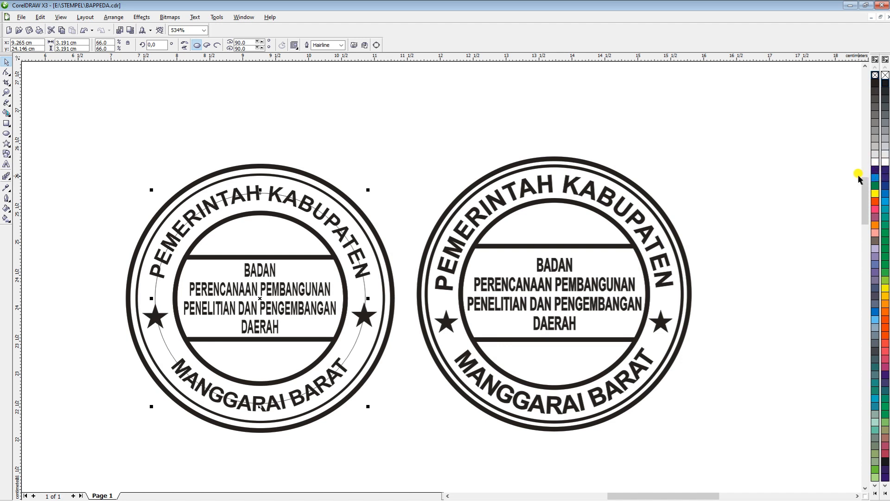
right_click(886, 163)
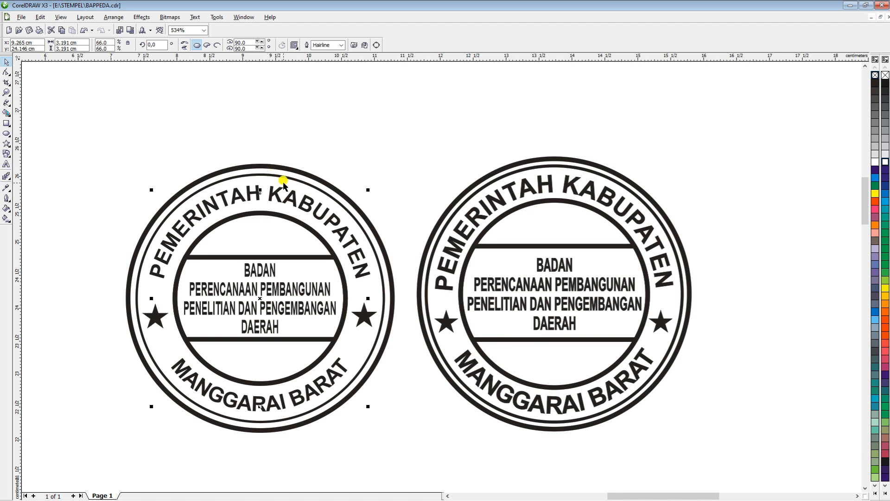
left_click(95, 137)
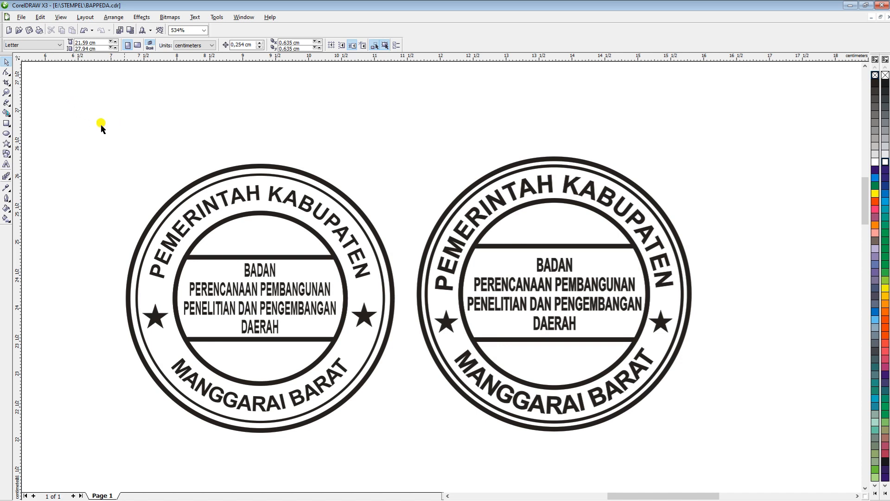
- Move the reference stamp up and to the right, away from the new stamp
left_click(552, 179)
left_click(132, 157)
left_click(500, 203)
left_click_drag(500, 203, 528, 176)
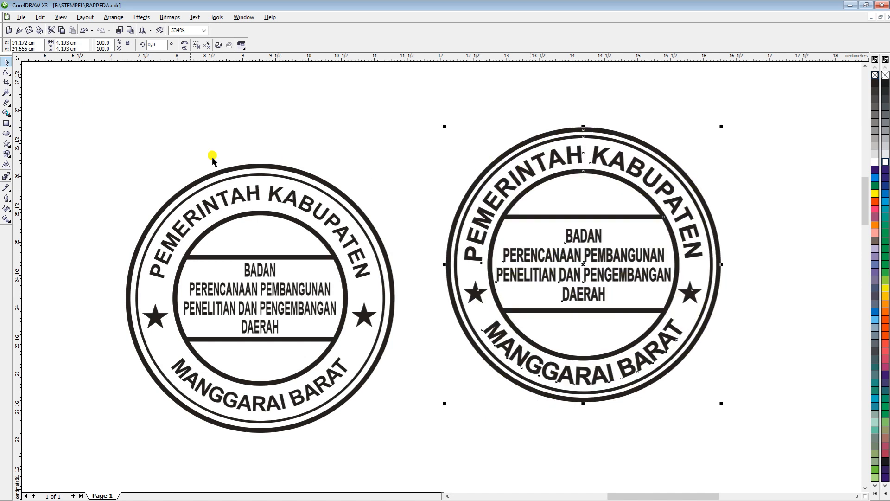
left_click(292, 139)
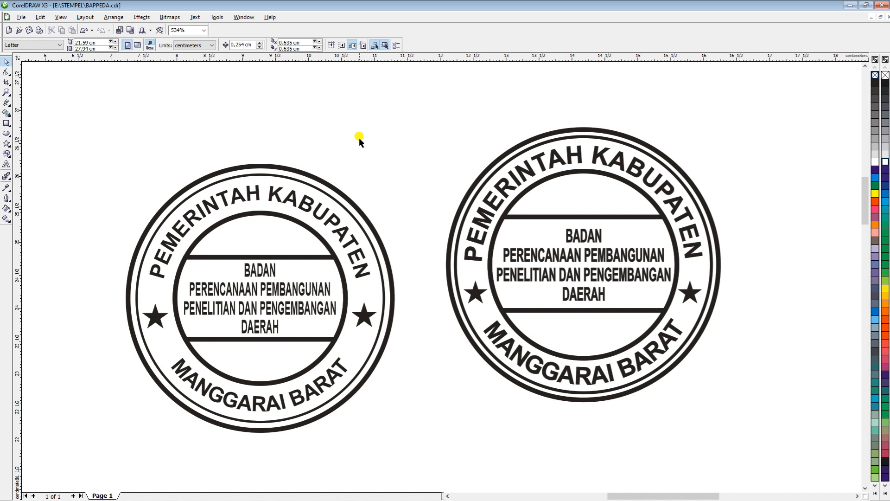
- Select everything on the page and move both stamps together up and to the left
key("ctrl+a")
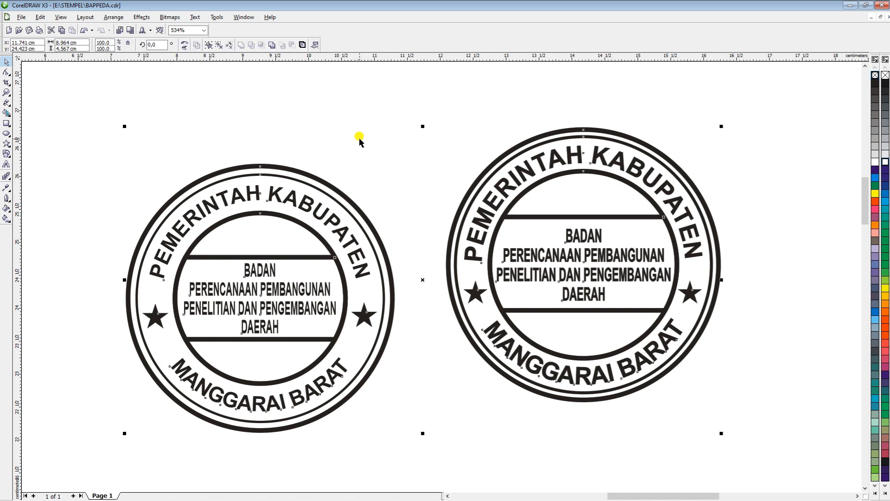
left_click_drag(591, 160, 514, 132)
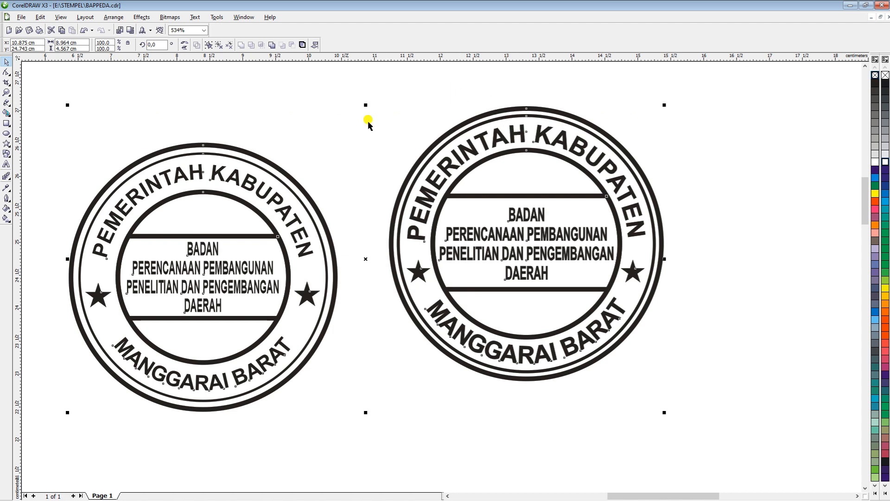
left_click(112, 101)
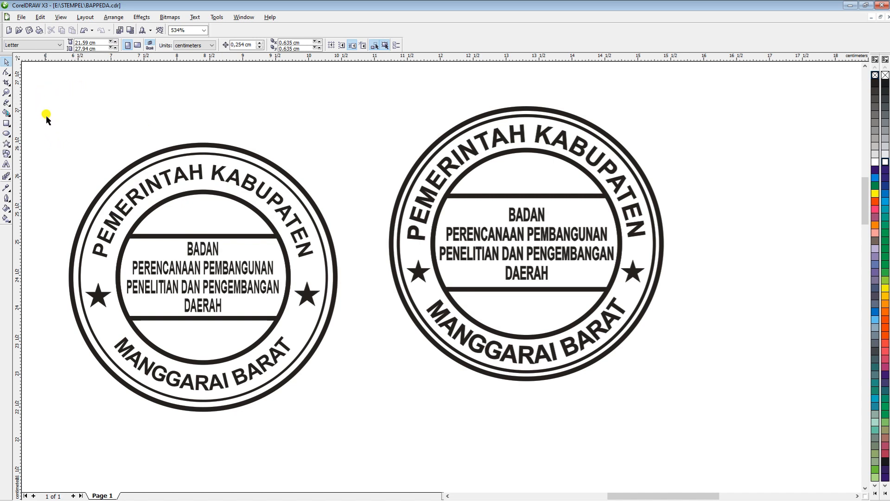
- Group all objects of the new stamp into a single group
left_click_drag(40, 105, 369, 452)
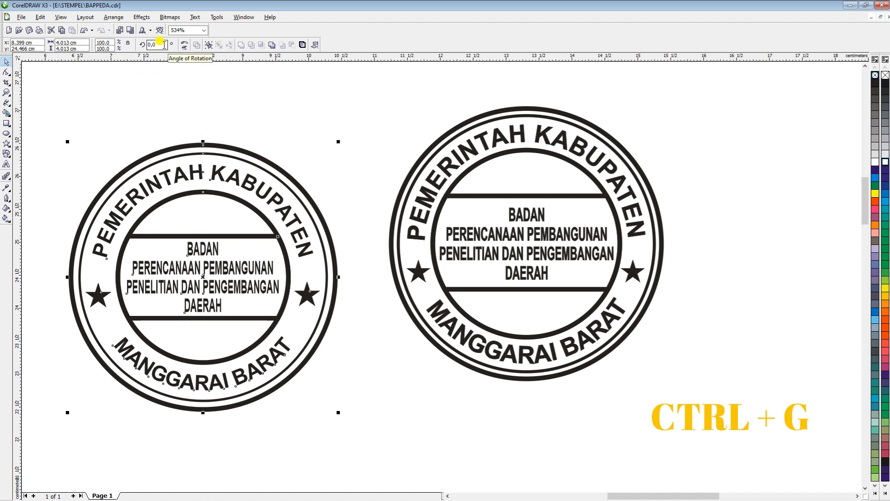
left_click(364, 119)
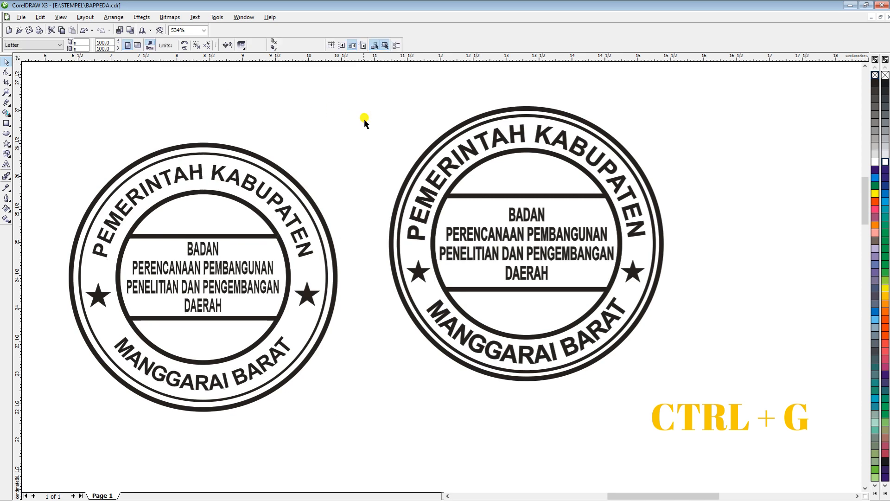
- Move the new stamp up and to the right, and shift the reference stamp right to leave a gap between them
left_click_drag(207, 164, 246, 136)
left_click(477, 217)
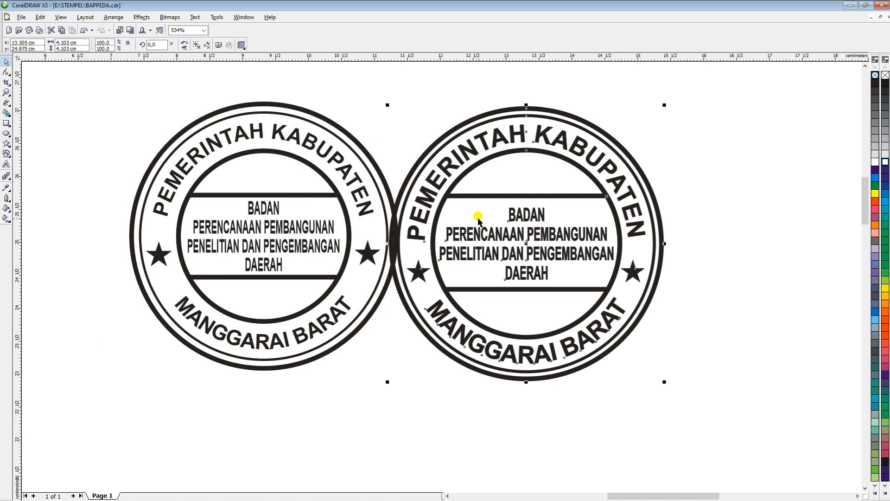
left_click_drag(455, 148, 517, 130)
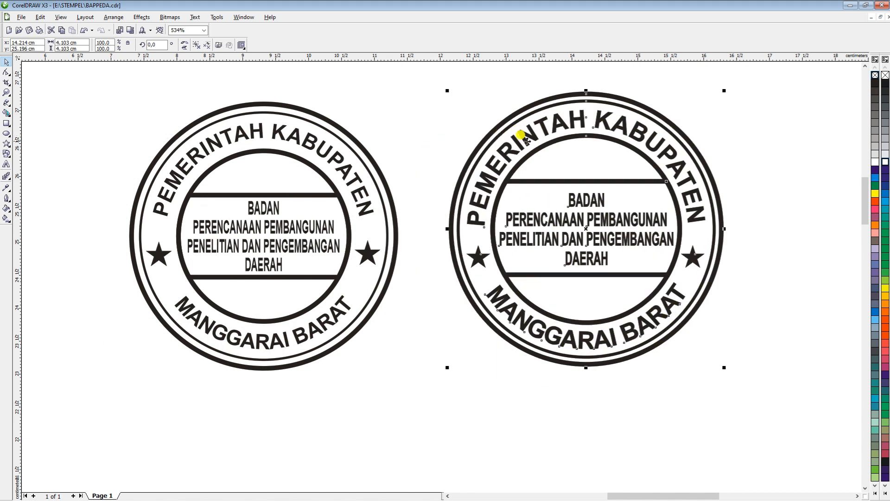
- Move the left stamp slightly down and reposition the right stamp beside it, leaving a clear gap between the two
left_click_drag(293, 186, 297, 212)
left_click_drag(505, 162, 506, 214)
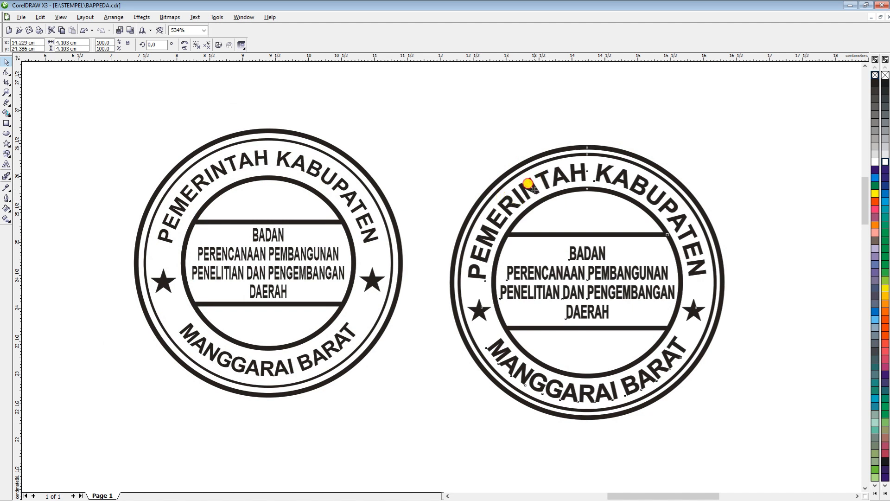
left_click_drag(530, 185, 502, 179)
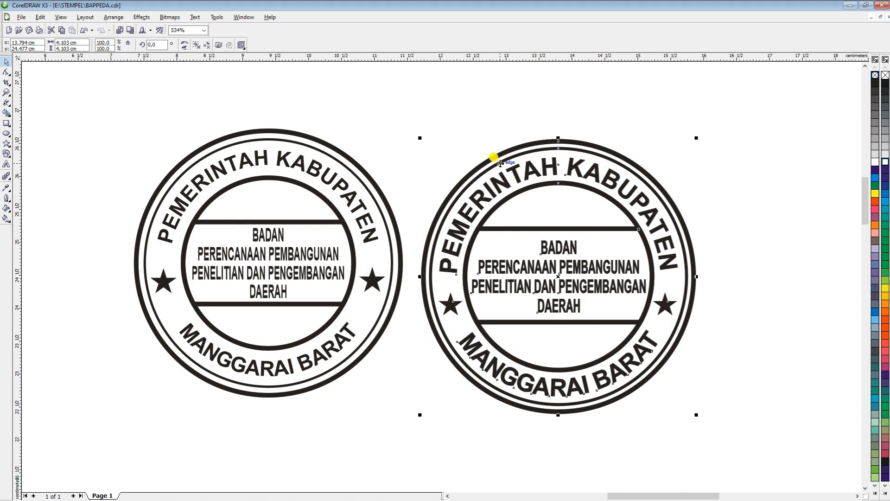
left_click(466, 102)
left_click_drag(483, 199, 503, 176)
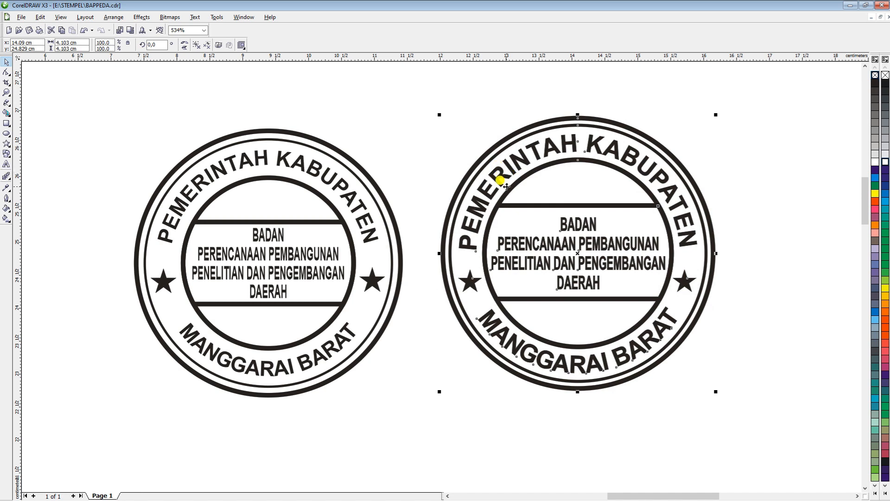
- Delete the right-hand stamp and select the remaining stamp group, fitted to the view
left_click(506, 99)
left_click(504, 174)
key("Delete")
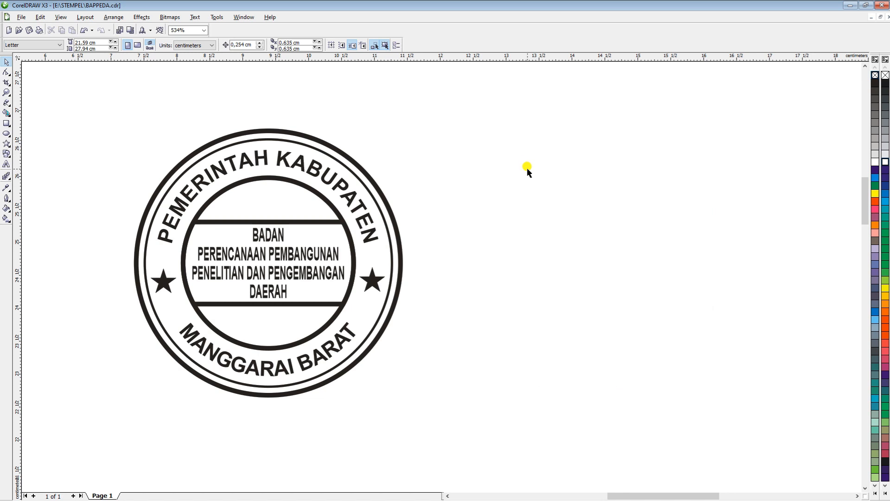
key("F4")
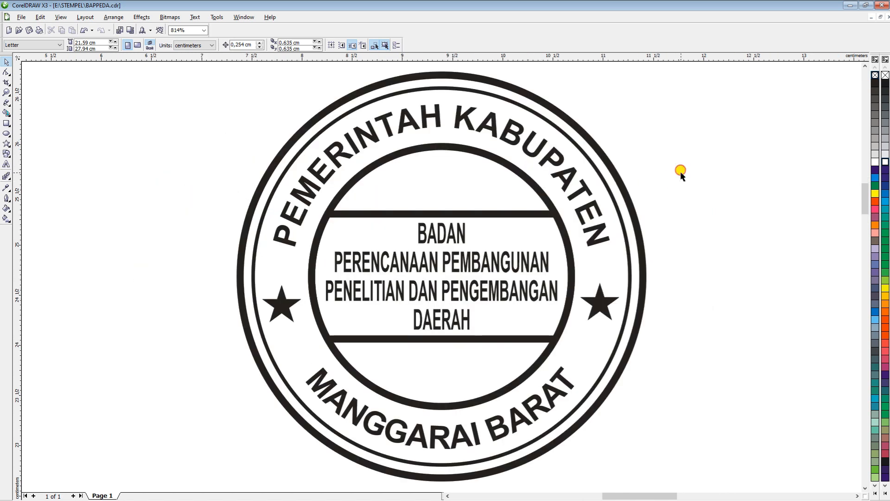
left_click(434, 235)
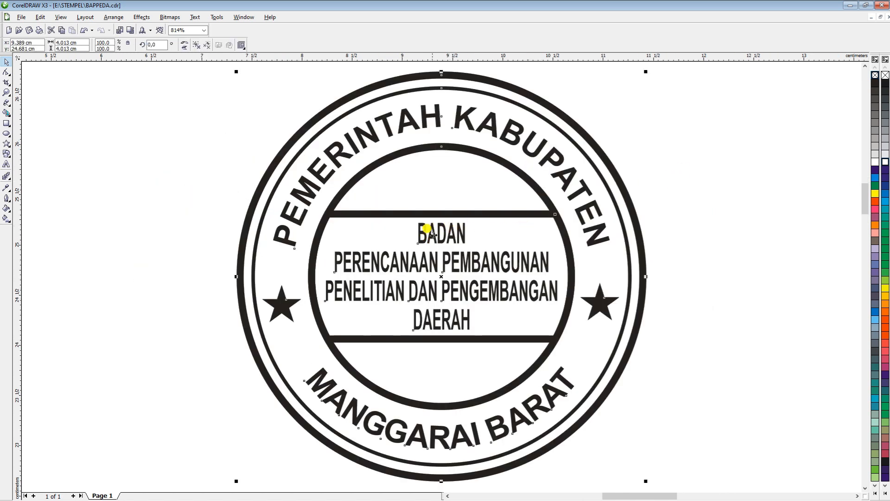